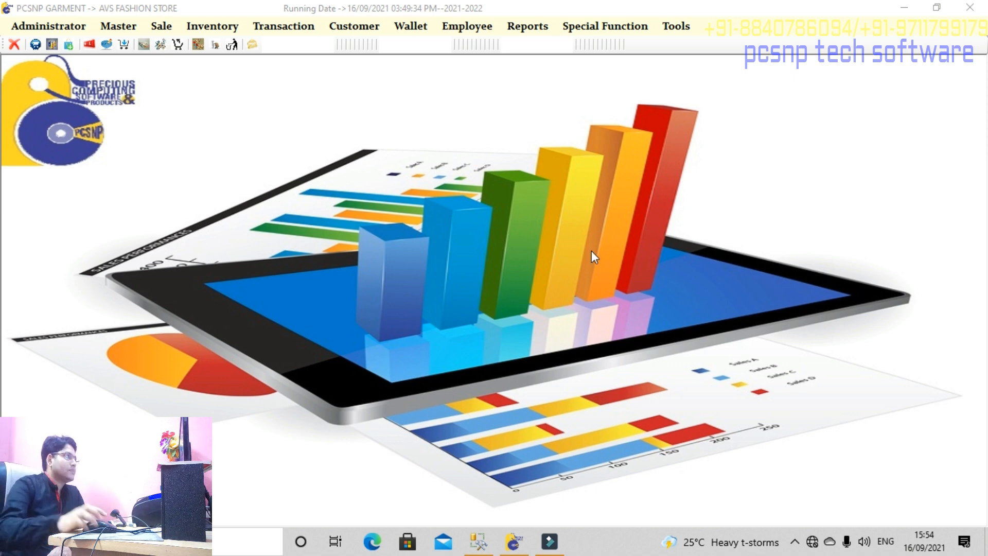
Start a POS sale of goods and enter FULL SUIT as the first bill item.
click(169, 26)
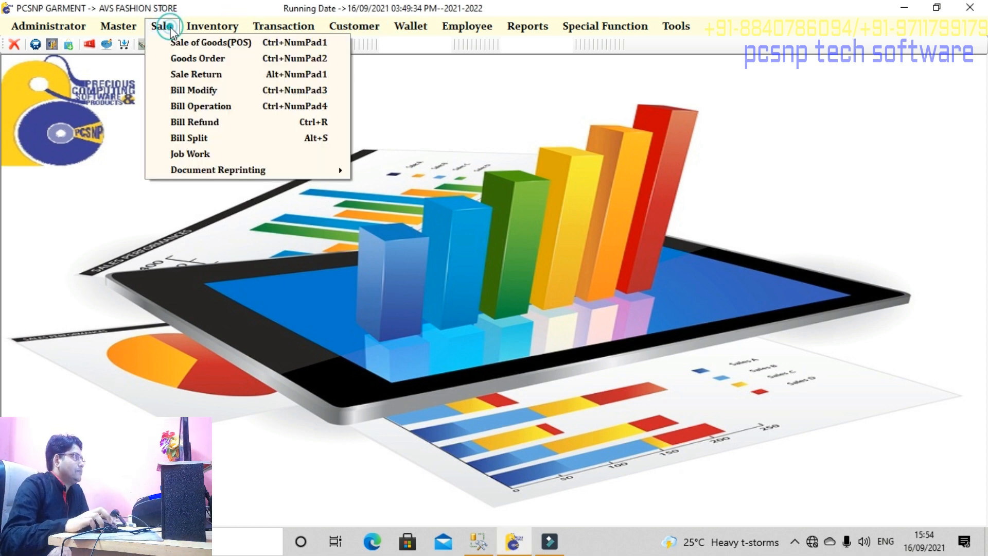
click(197, 41)
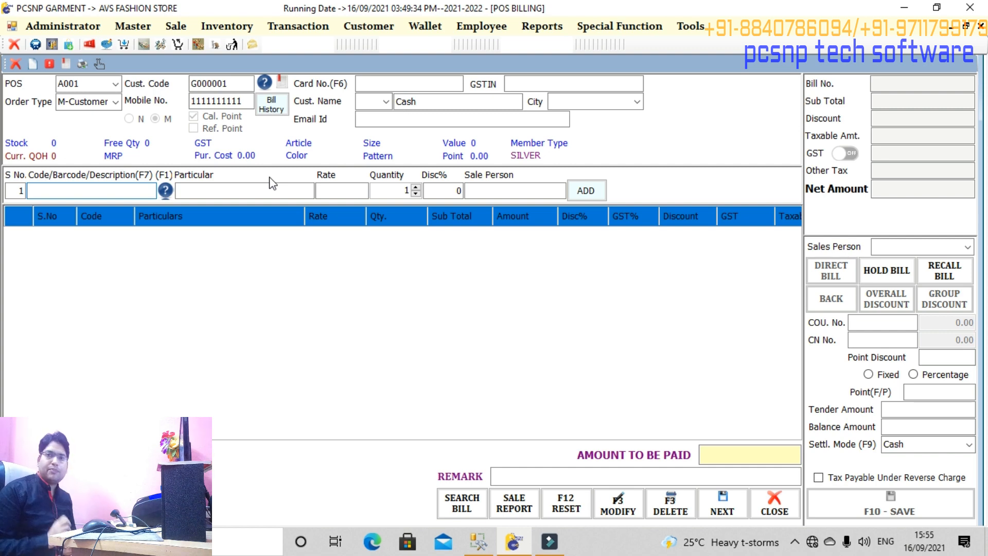
text(FULL SUIT)
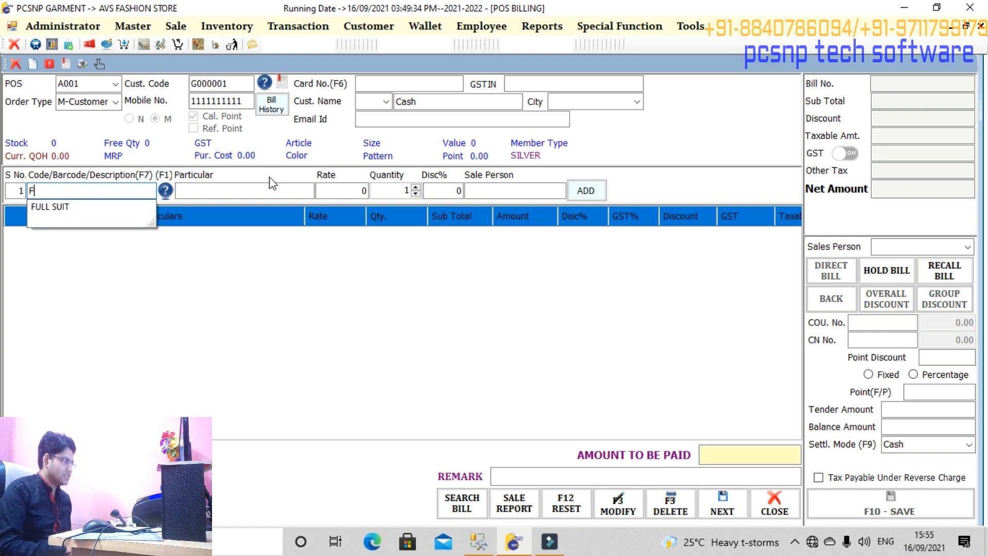
key(Down)
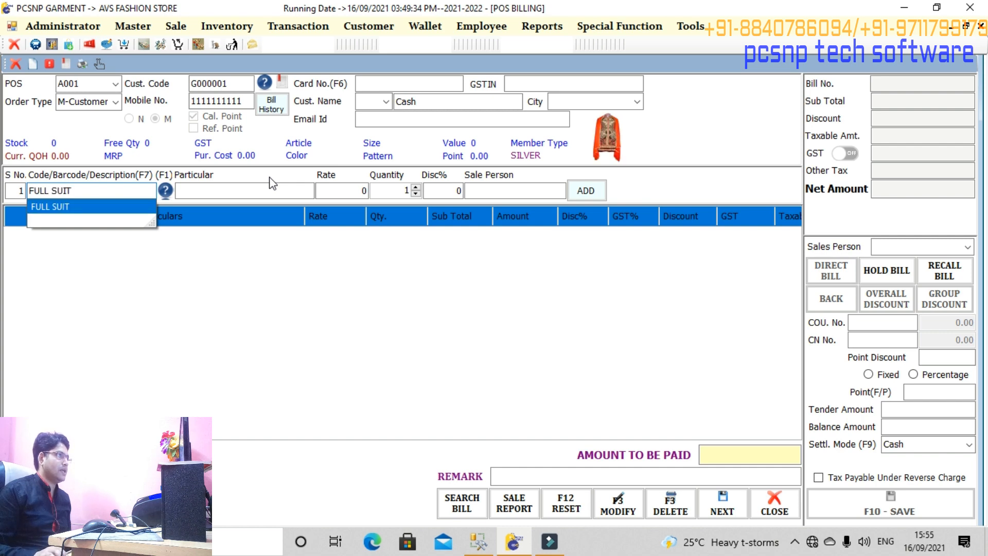
key(Return)
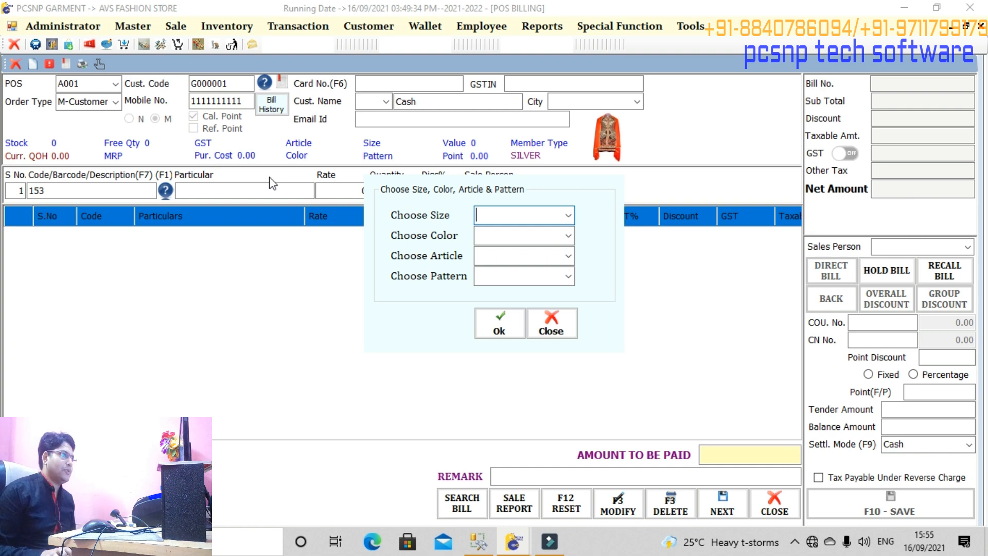
Choose size M, color Blue, article 4152 and pattern Slim for the full suit.
text(M)
key(Return)
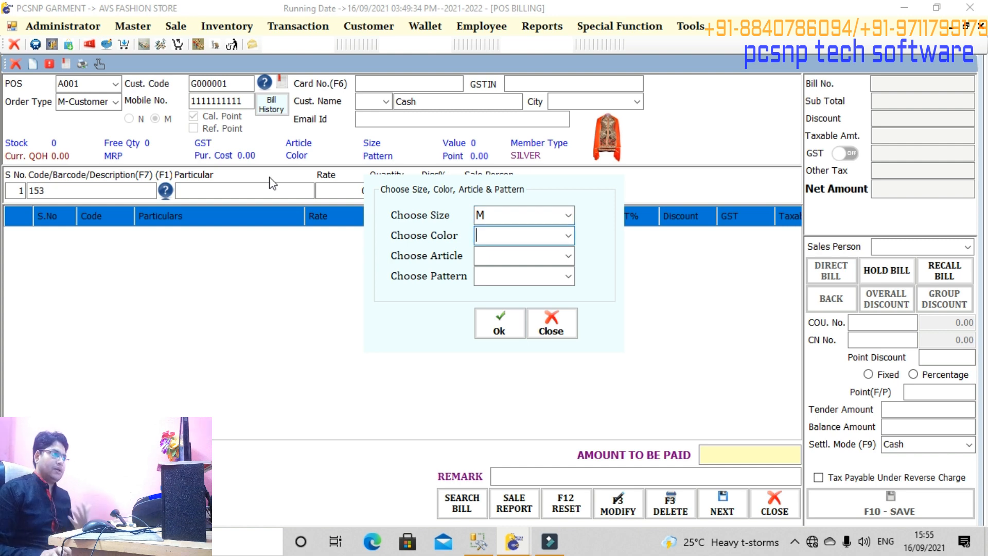
text(Black)
key(Down)
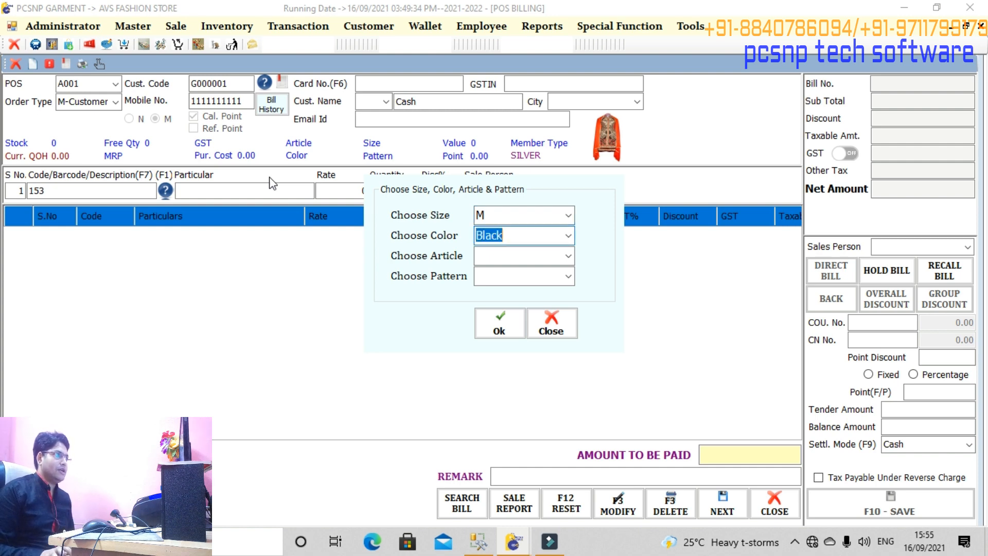
key(Up)
key(Return)
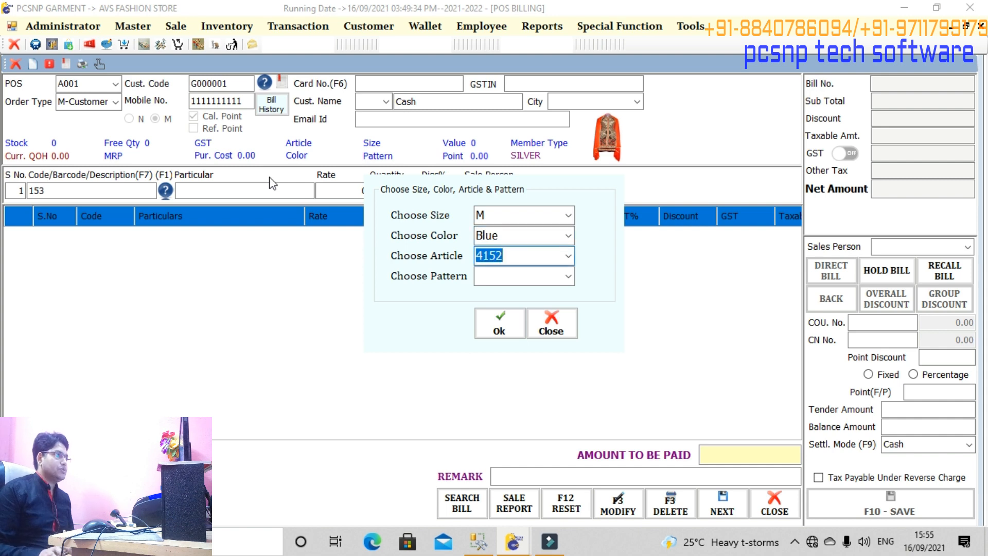
key(Return)
text(S)
key(Return)
key(Return)
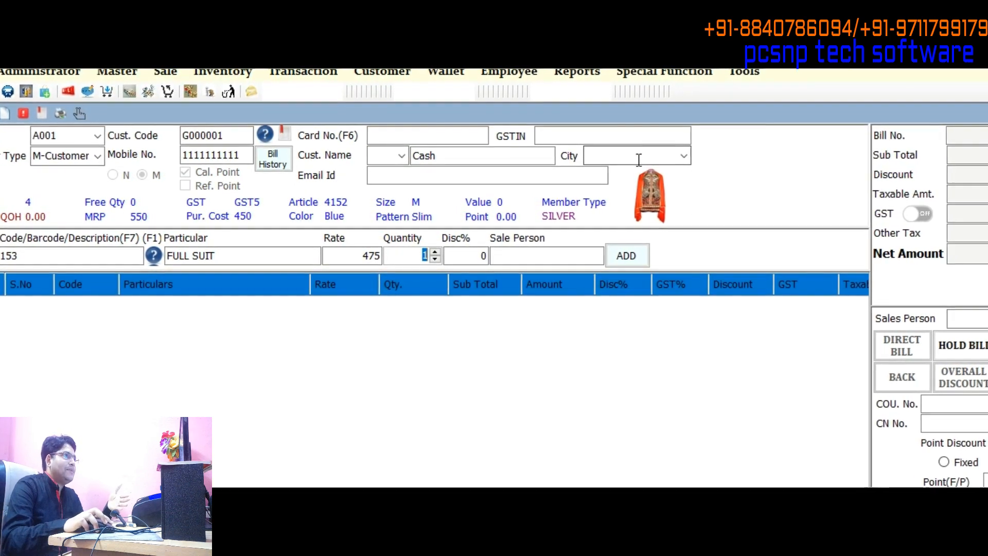
Add the blue full suit to the bill with quantity 1 and a 0% discount.
key(Return)
key(Return)
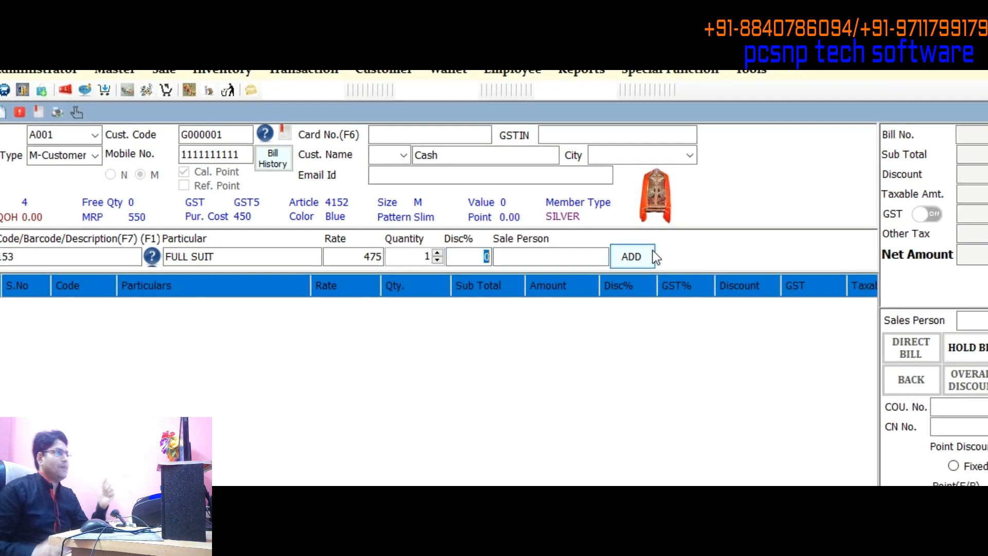
click(655, 252)
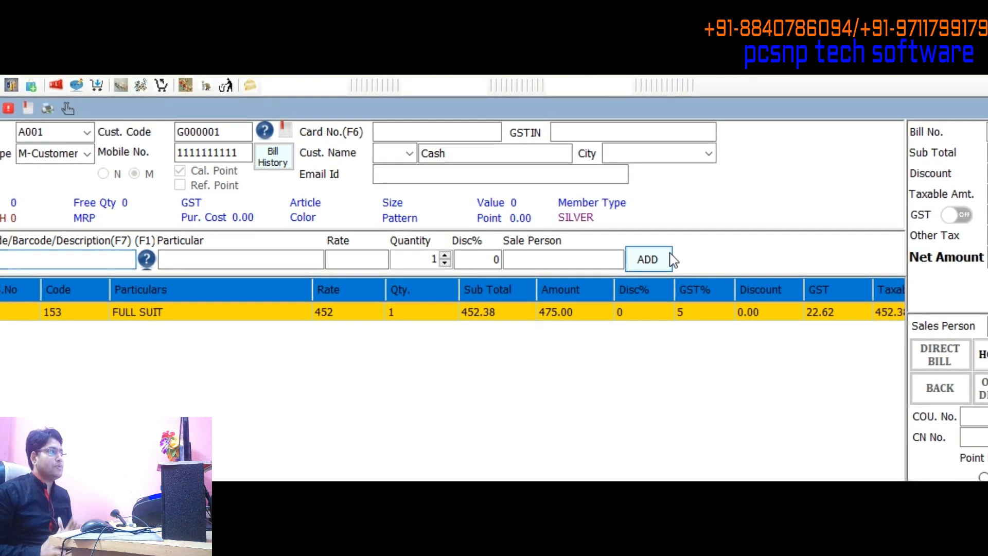
Enter FULL SUIT as the second bill item and choose size L and color Black.
click(675, 261)
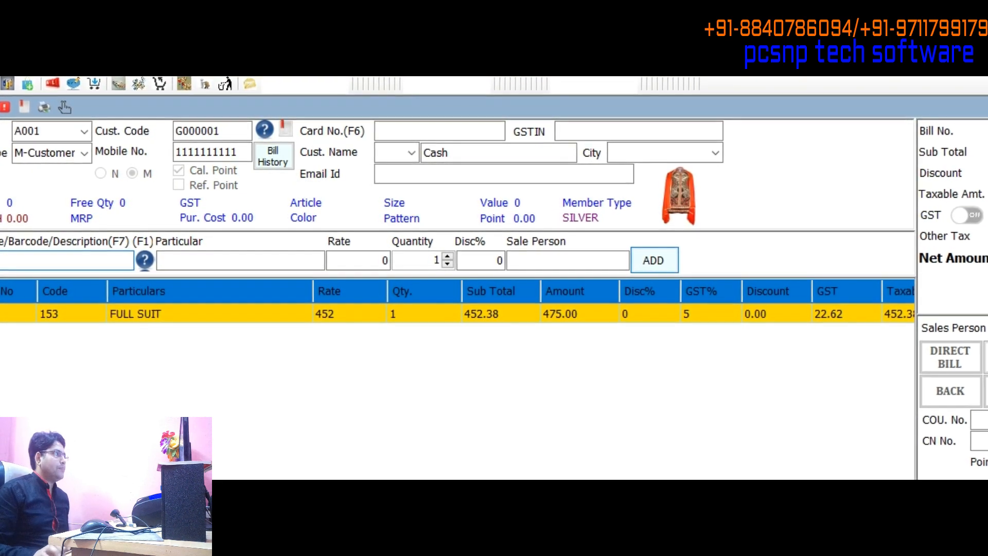
key(Down)
key(Tab)
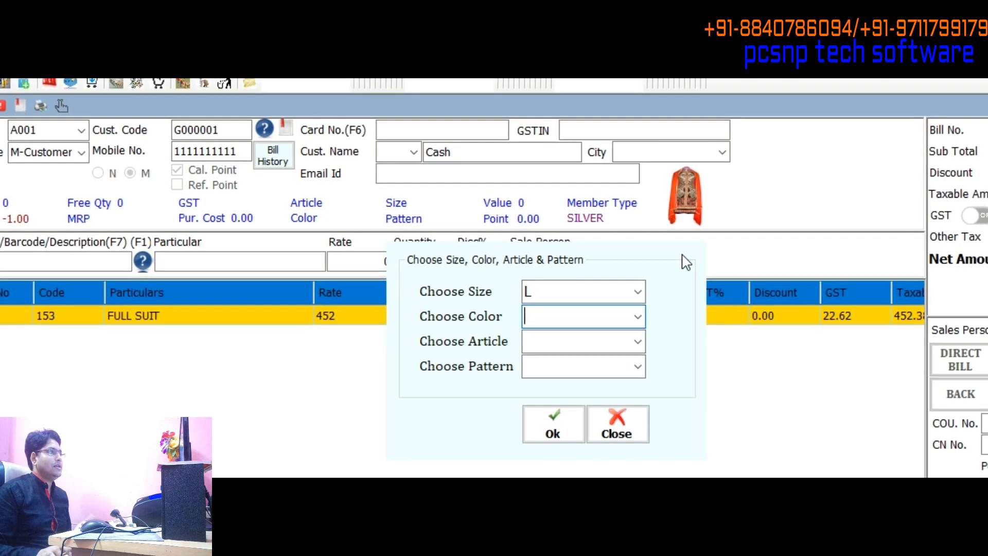
key(Down)
key(Down)
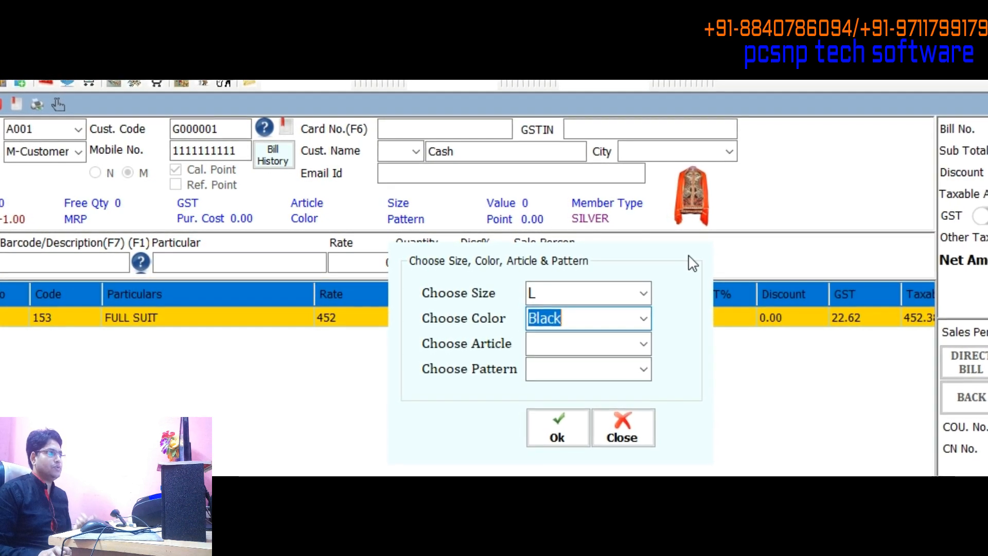
Choose article Z1er4t8 and pattern Slim, then add the black suit to the bill with quantity 1 and a 0% discount.
key(Tab)
key(Down)
key(Down)
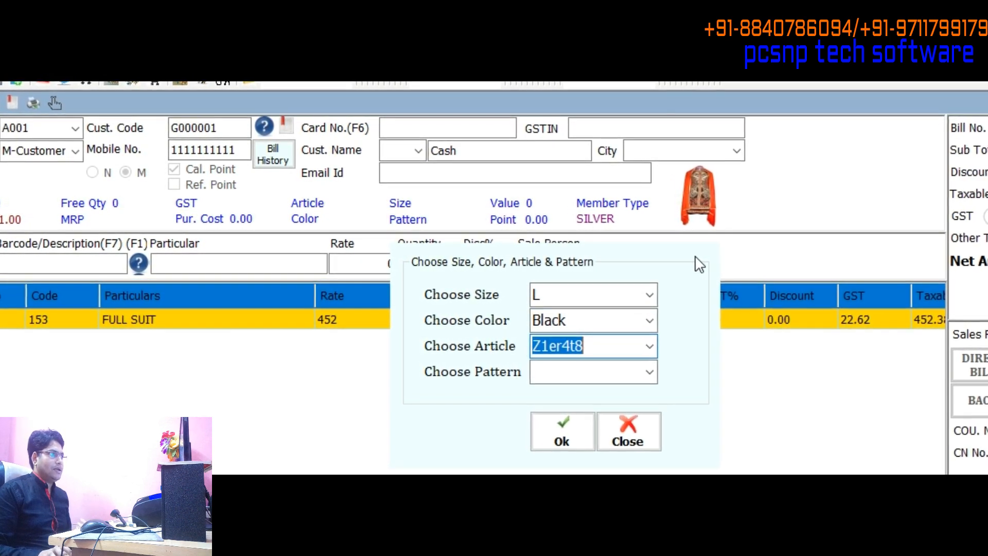
key(Tab)
key(Down)
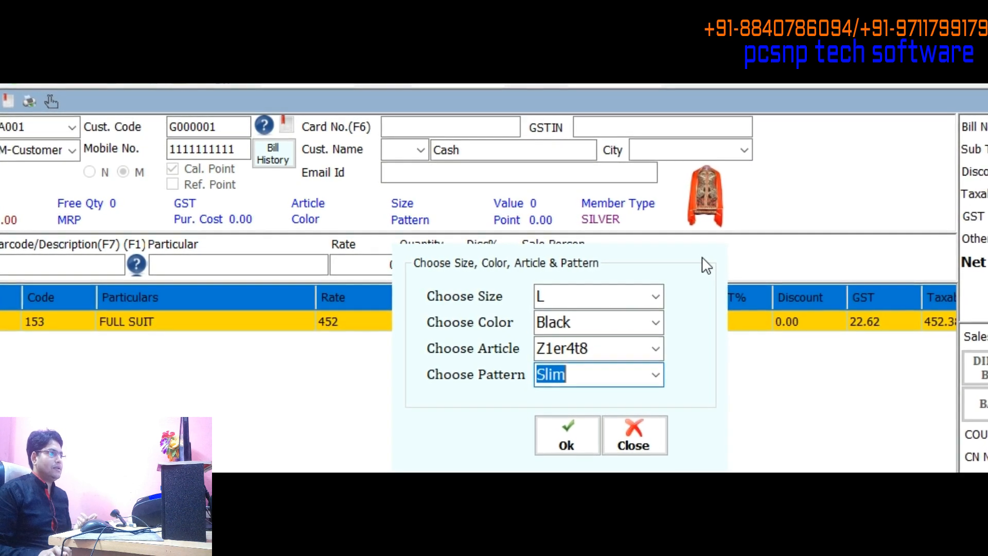
key(Tab)
key(Return)
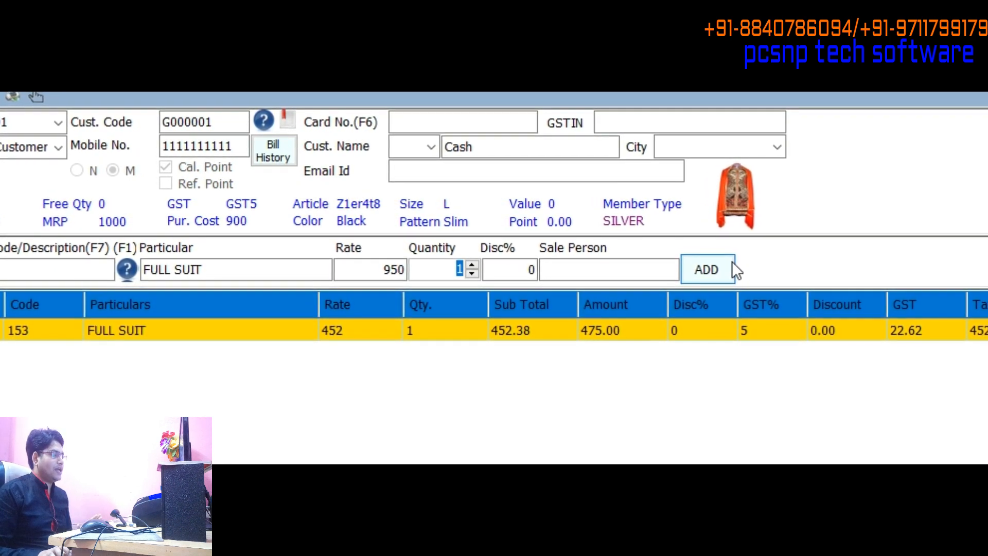
key(Return)
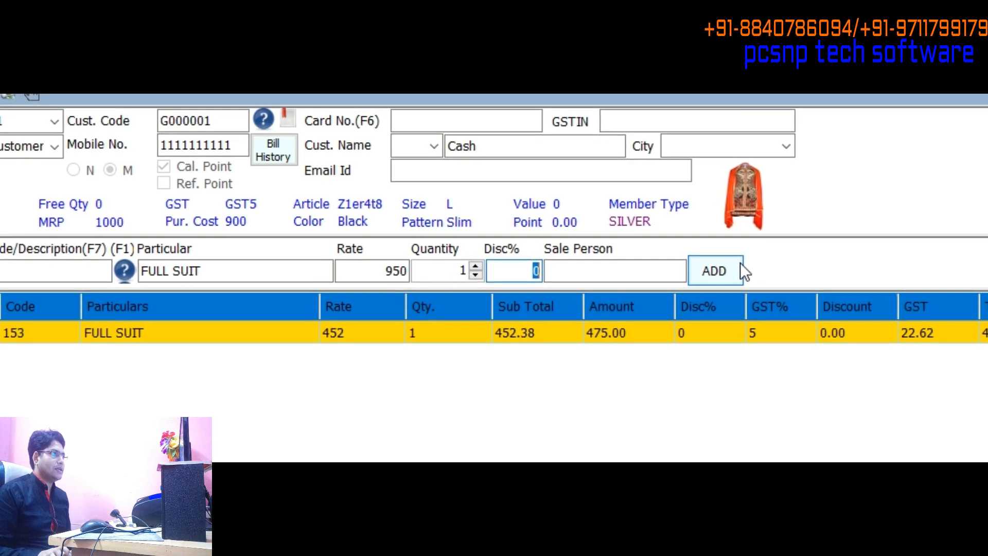
key(Return)
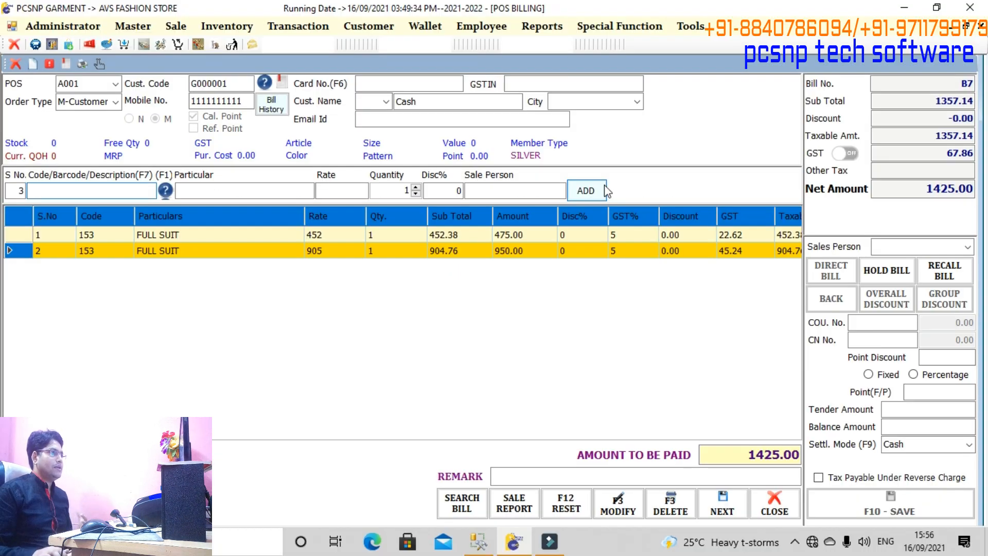
Finish item entry and advance to the bill's settlement mode, leaving the sales person, coupon and credit note fields blank.
key(Return)
key(Return)
key(Return)
key(Return)
key(Return)
key(Return)
key(Return)
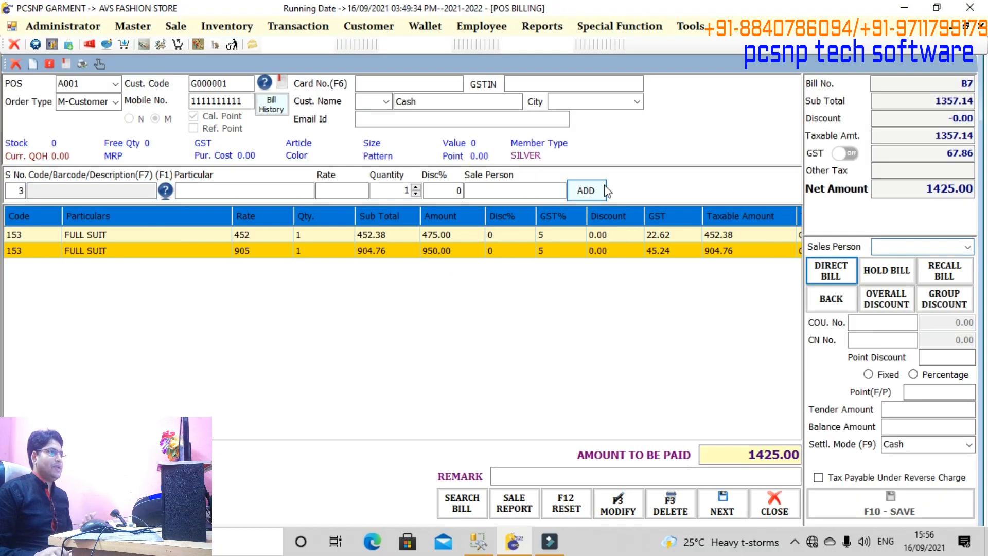
key(Return)
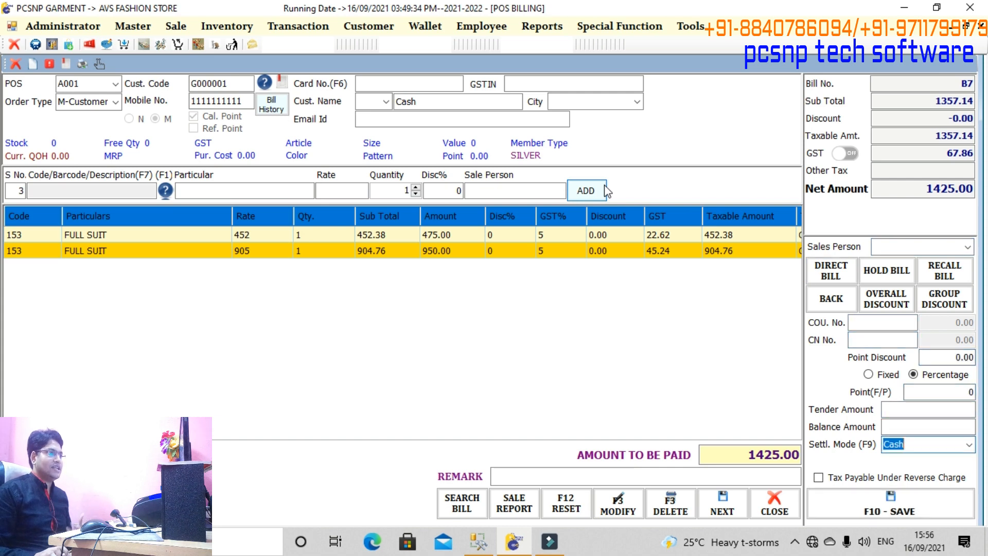
Review the settlement modes offered for the bill, such as Paytm and Bank Transfer, and return to Cash.
key(Down)
key(Down)
key(Down)
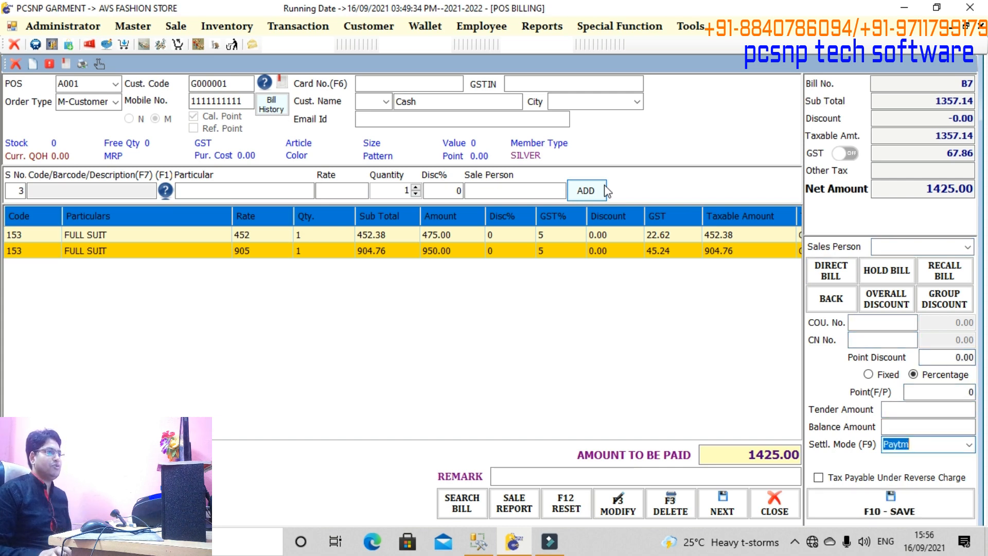
key(Down)
key(Down)
key(Down)
key(Down)
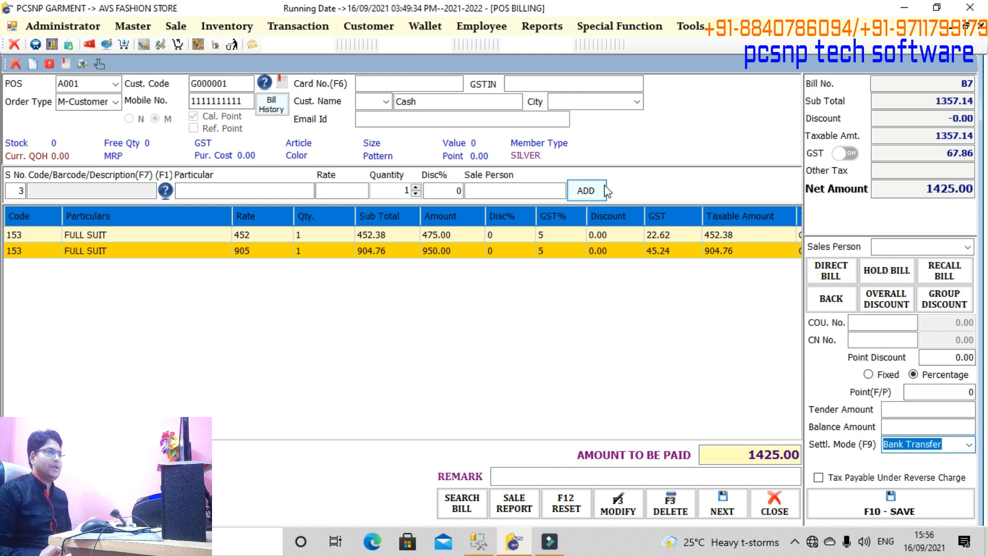
key(Down)
key(Up)
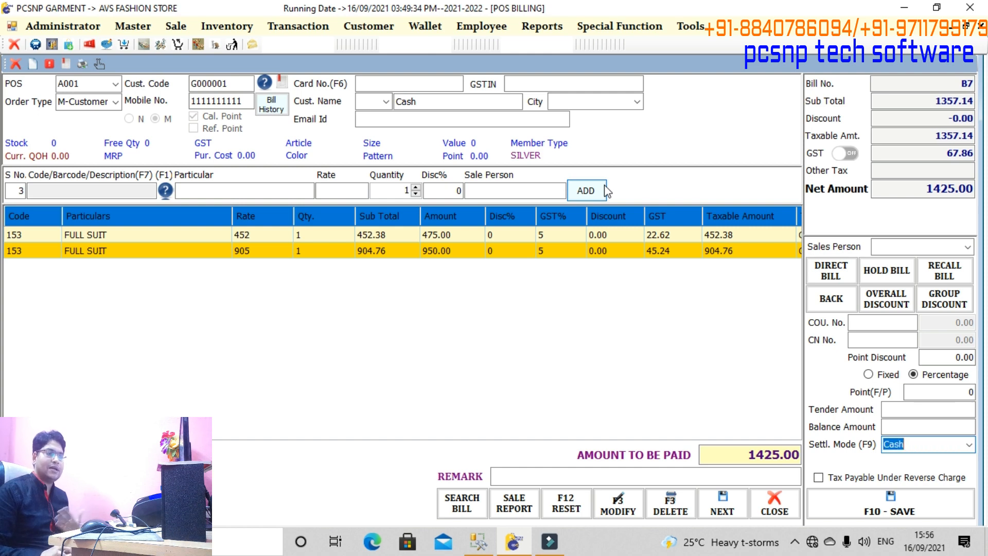
Accept Cash as the settlement mode, save the bill and confirm the resulting dialog.
key(Return)
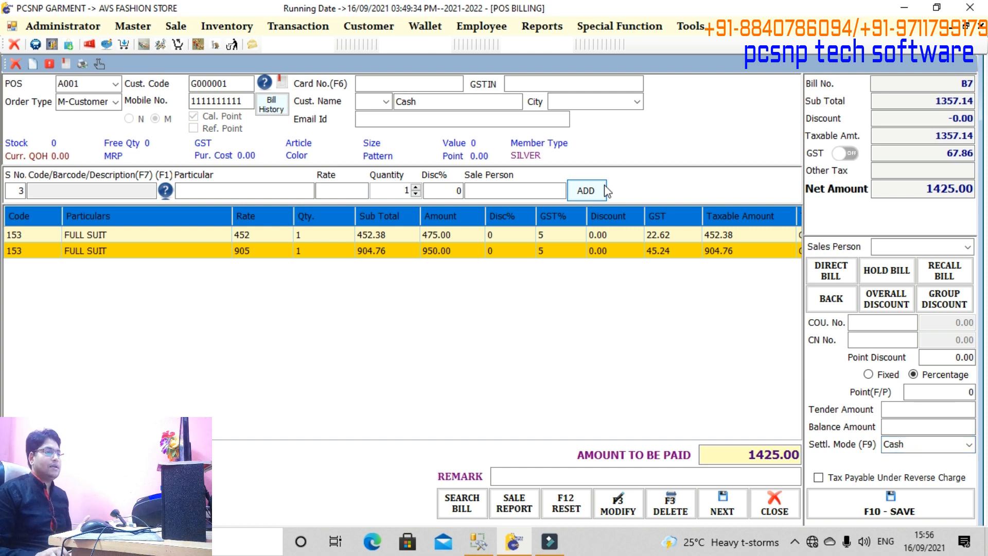
key(F10)
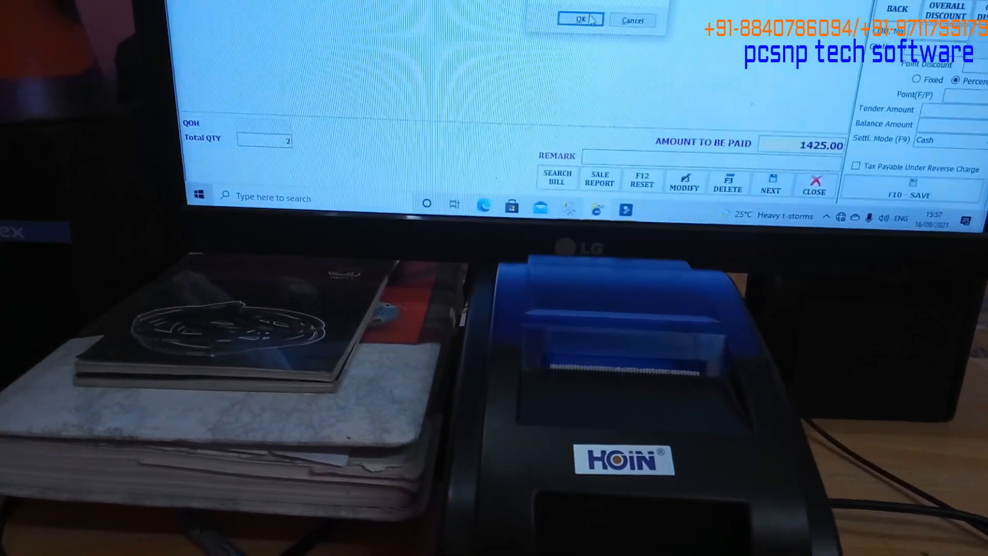
click(590, 32)
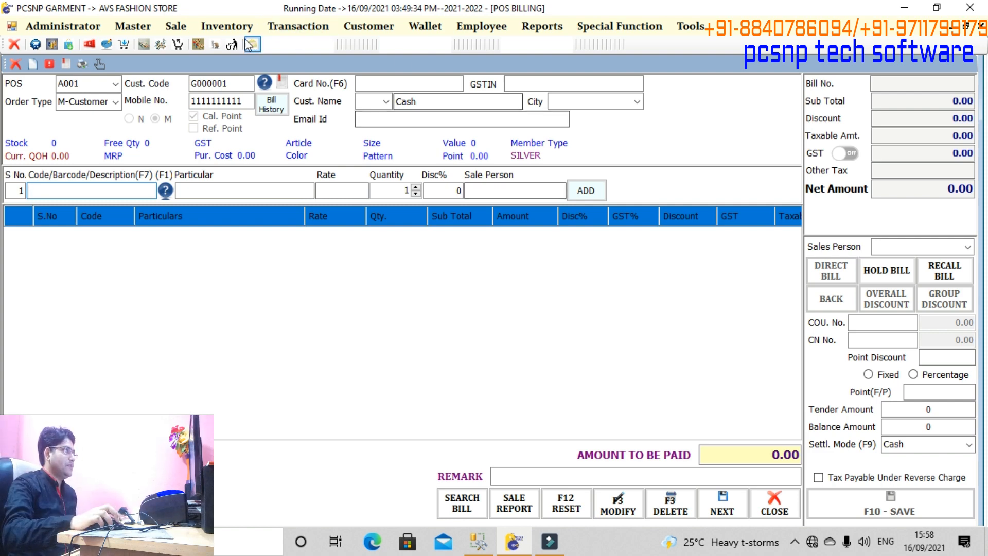
Start a new item in the item master with code 155 and the description SHIRT.
click(133, 26)
mouse_move(175, 58)
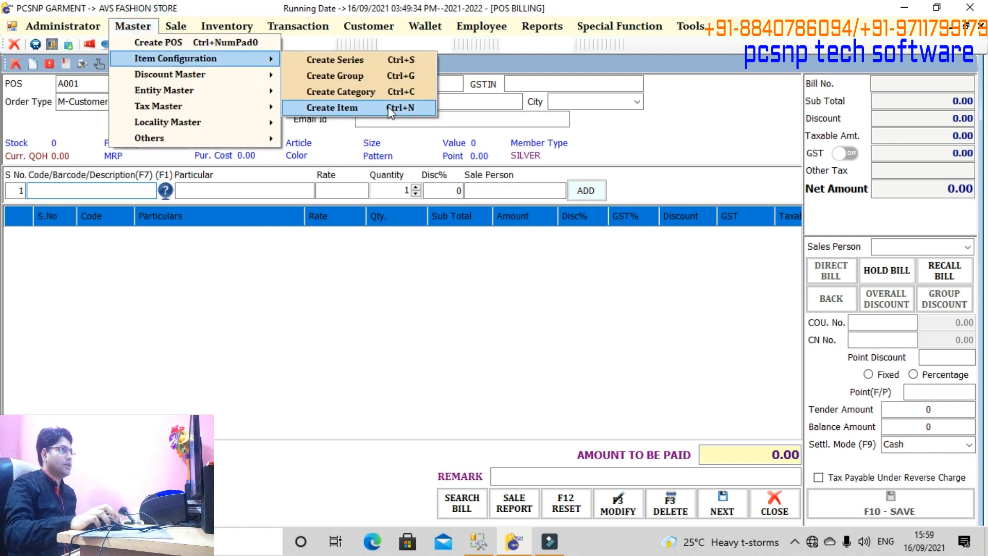
click(606, 137)
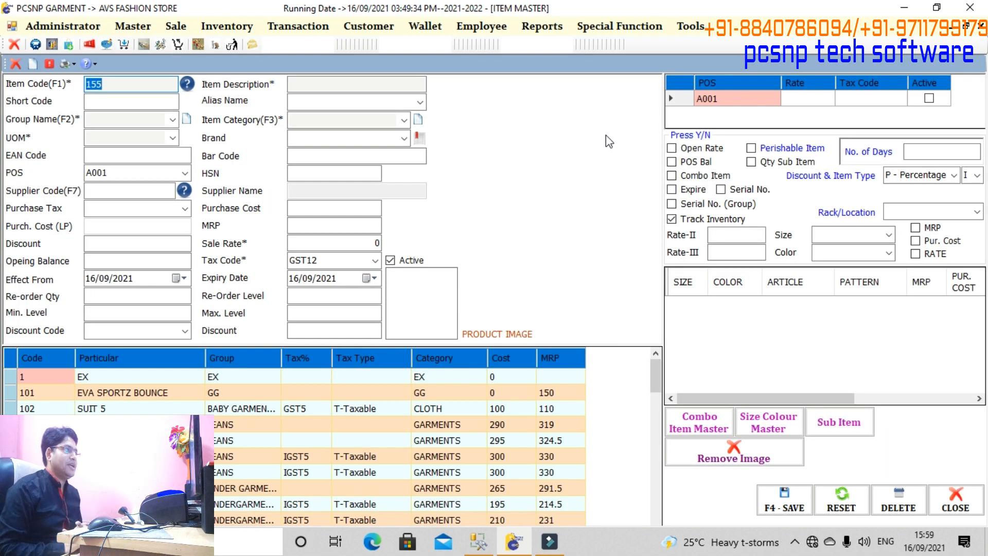
key(Return)
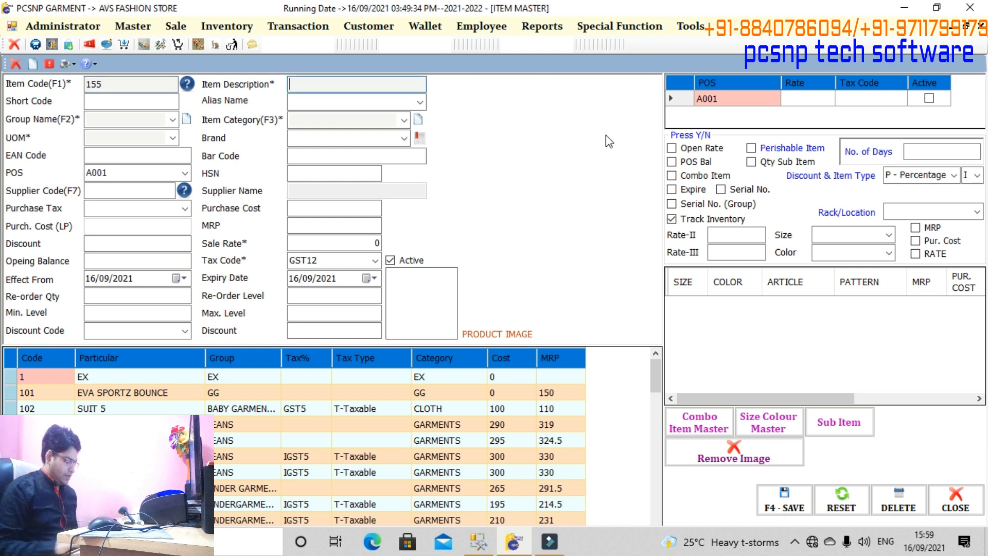
text(SHIRT)
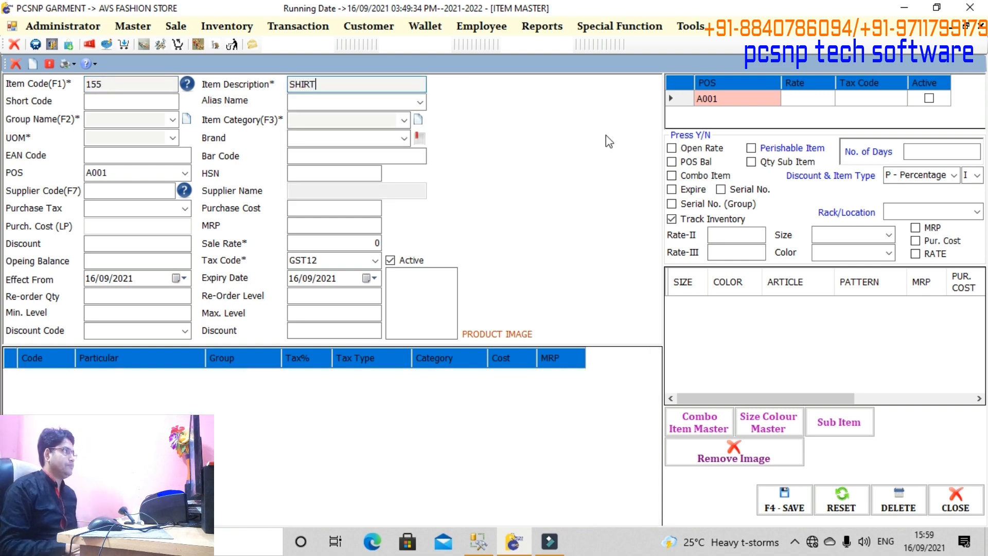
key(Return)
Assign the item to group CLOTH, category SHIRT and unit PCS, and advance to the supplier code, leaving the optional fields blank.
text(CLOTH)
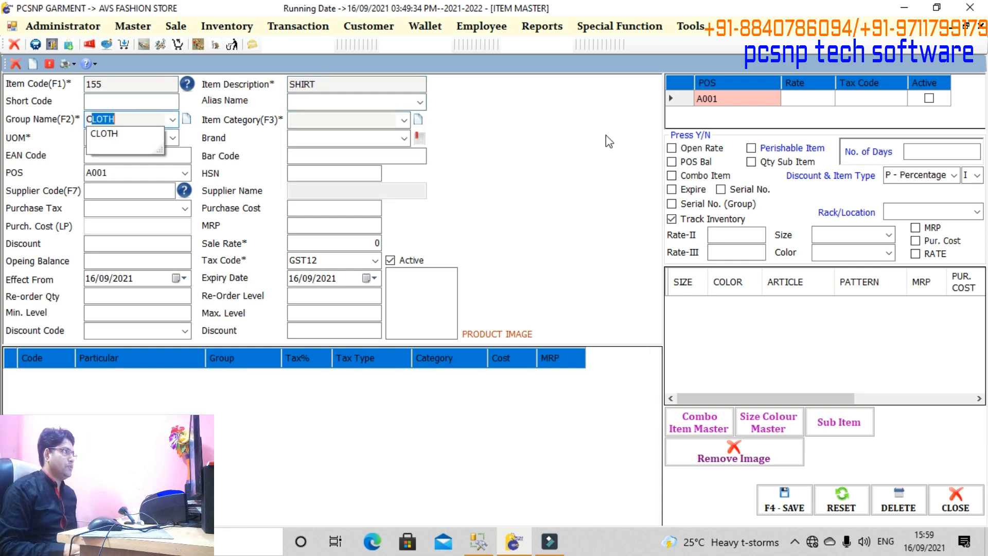
key(Return)
text(SHIRT)
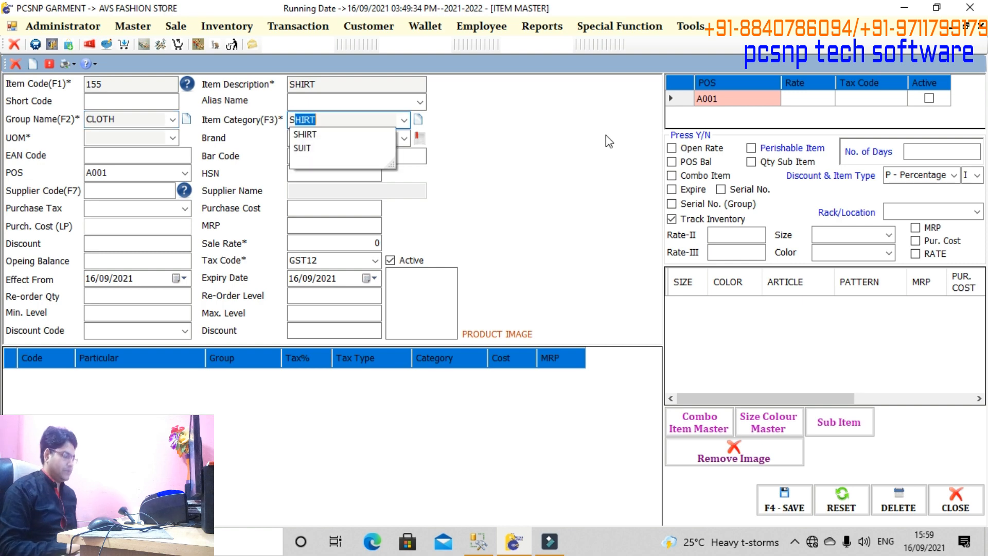
key(Return)
text(P)
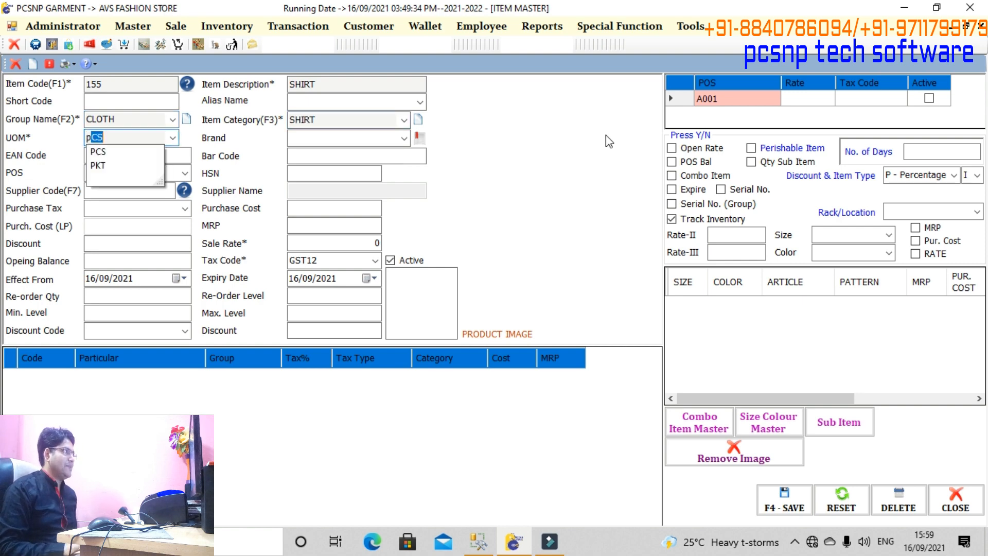
key(Return)
key(Return)
key(Return)
key(Return)
key(Return)
key(Return)
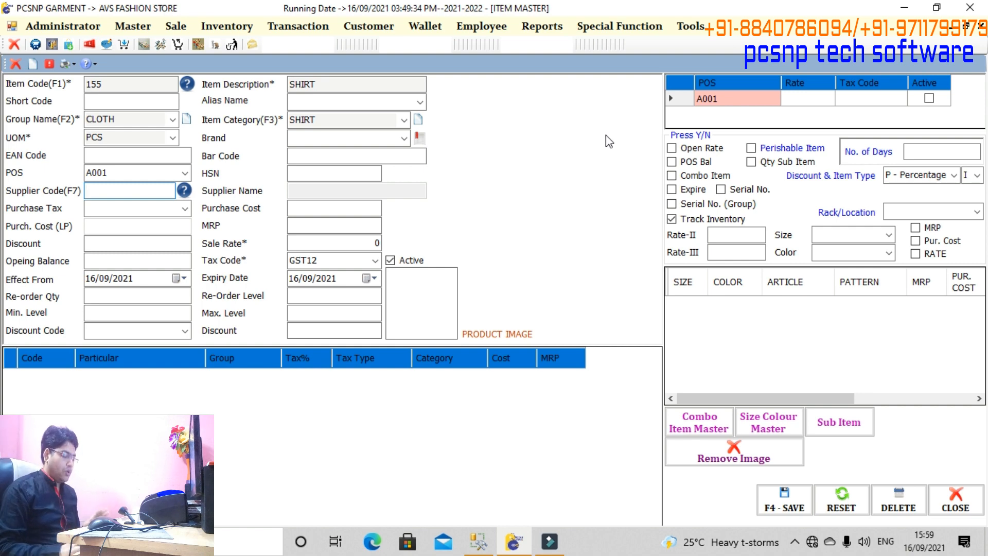
Leave the supplier code blank and set the item's purchase tax to GST5.
key(Tab)
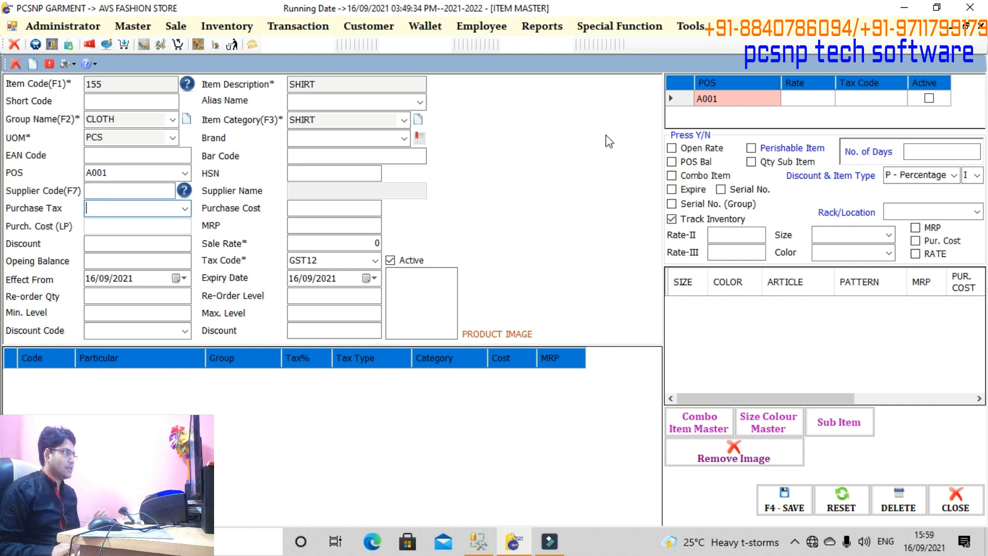
key(Down)
key(Down)
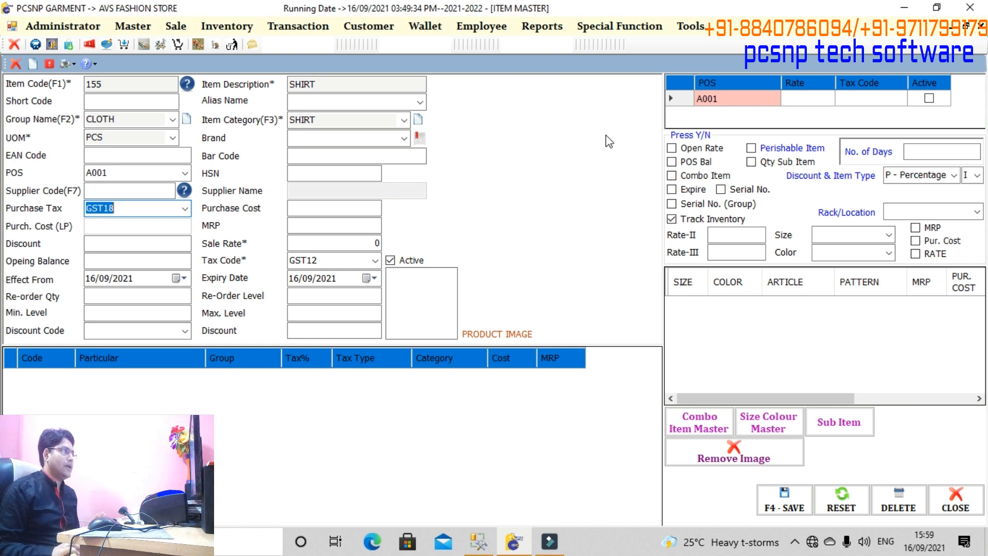
key(Up)
key(Up)
key(Down)
key(Down)
key(Down)
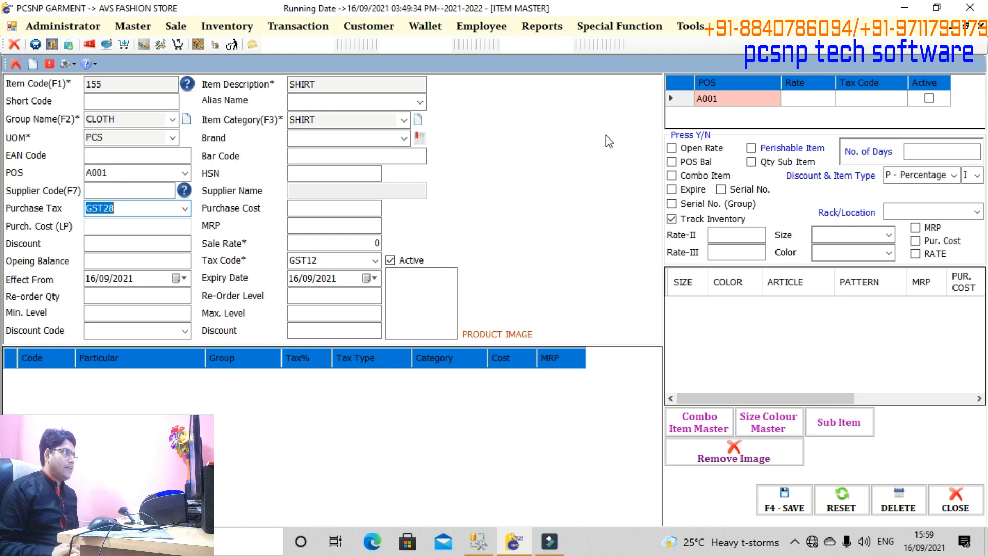
key(Tab)
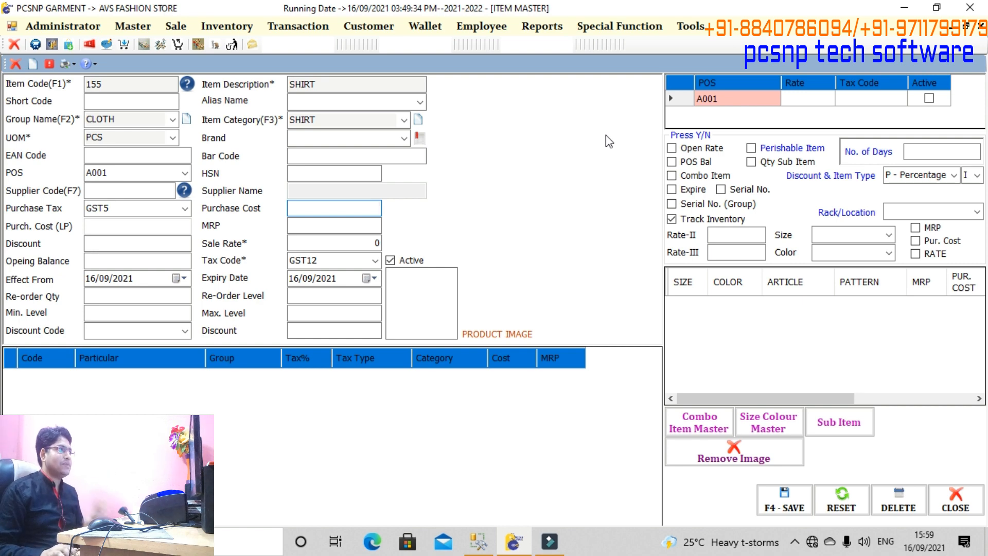
Leave purchase cost, MRP and sale rate at 0, set the tax code to GST5, and advance to the size and colour sub-item form.
key(Return)
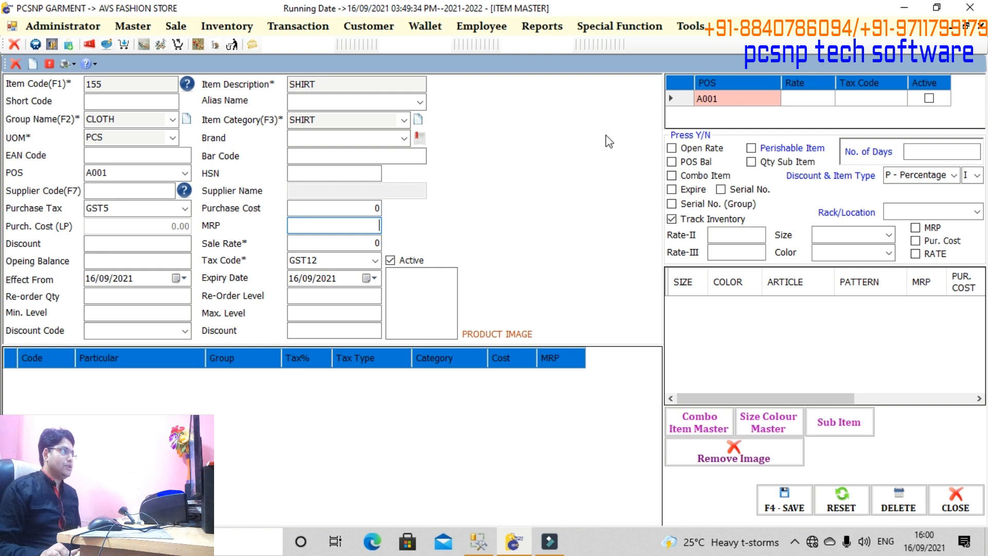
key(Return)
key(Return)
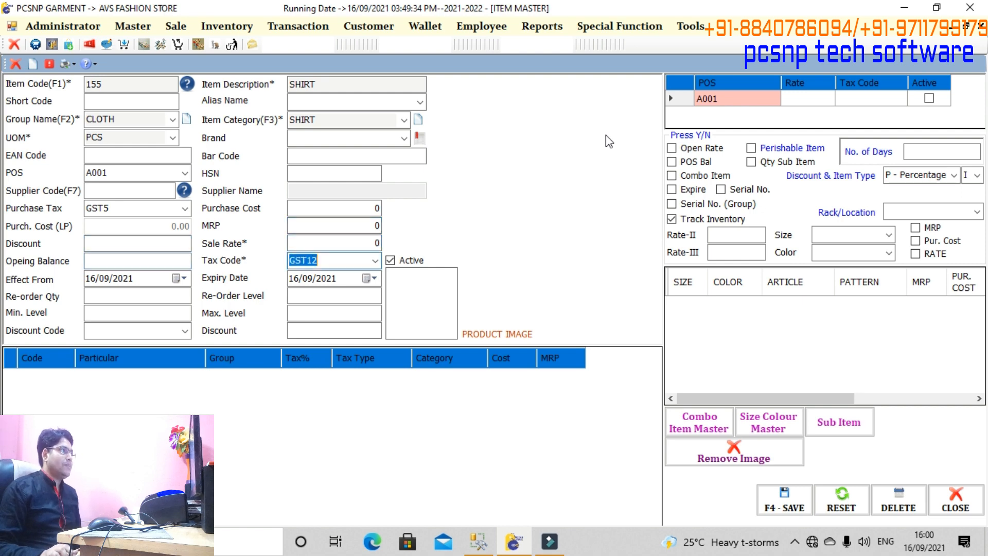
key(Down)
key(Down)
key(Down)
key(Down)
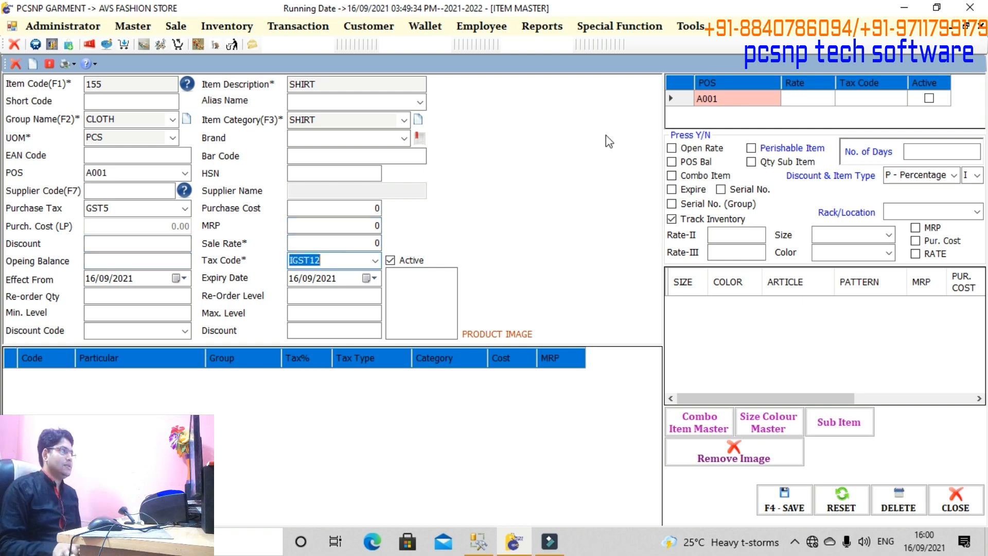
key(Up)
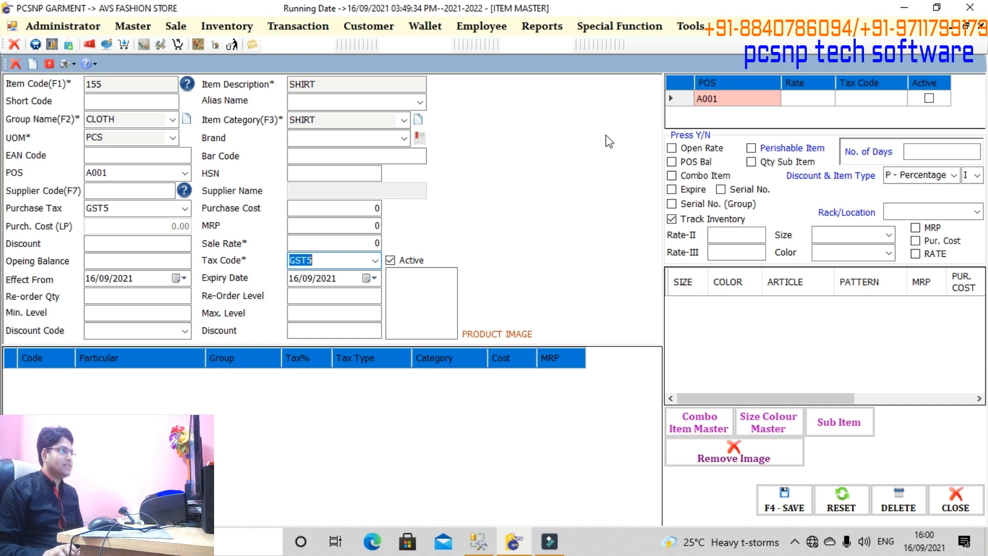
key(Return)
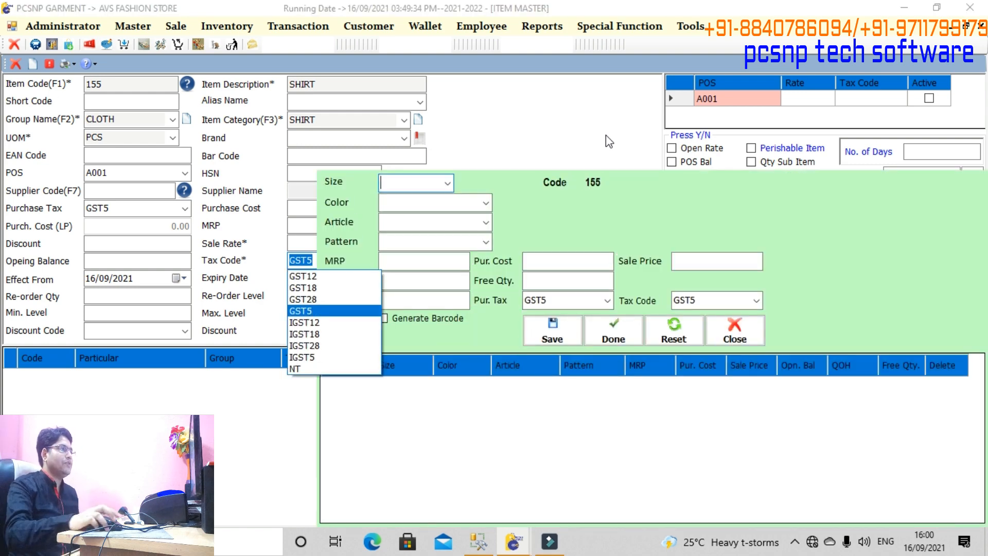
click(523, 196)
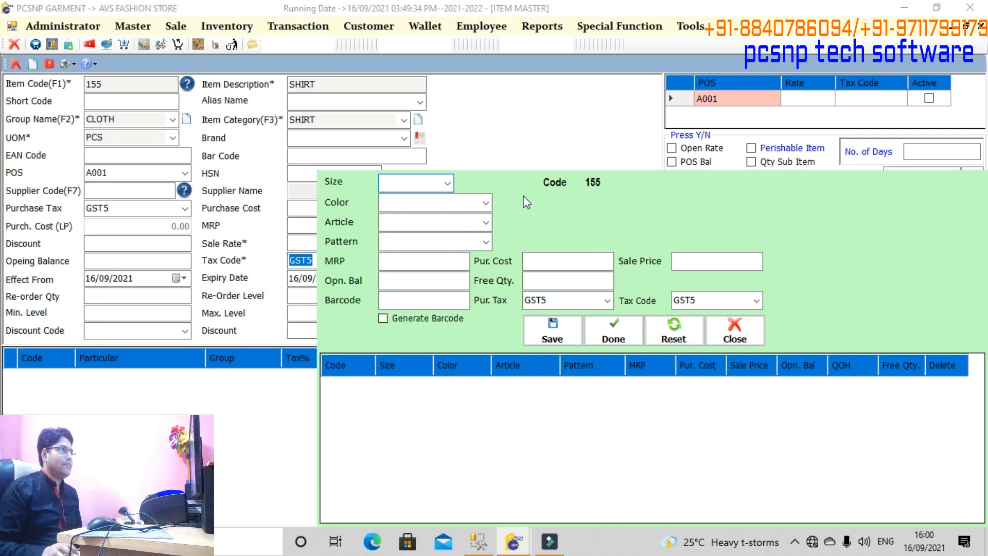
Define the first shirt variant with size M, color Blue, article Z1er4t8 and pattern Slim.
text(M)
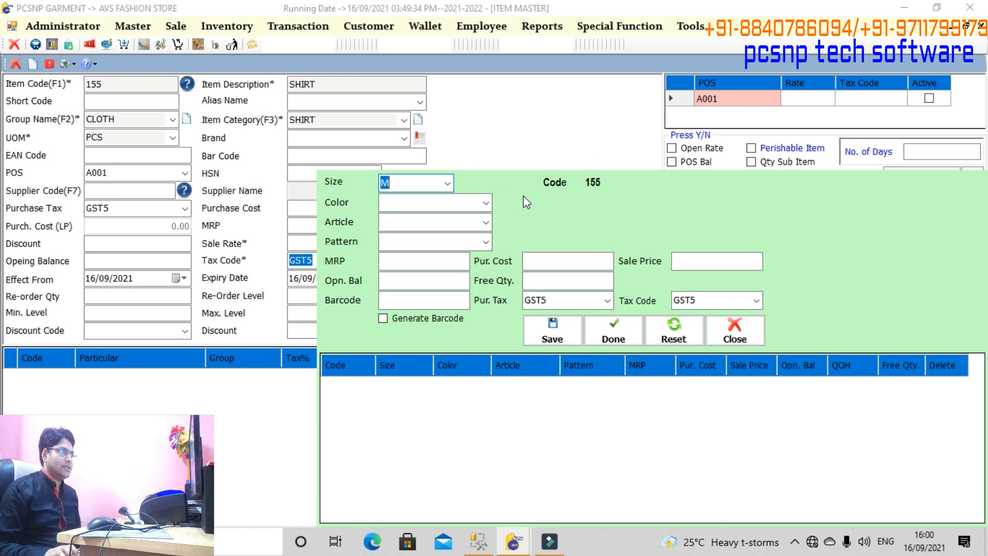
key(Return)
text(Blue)
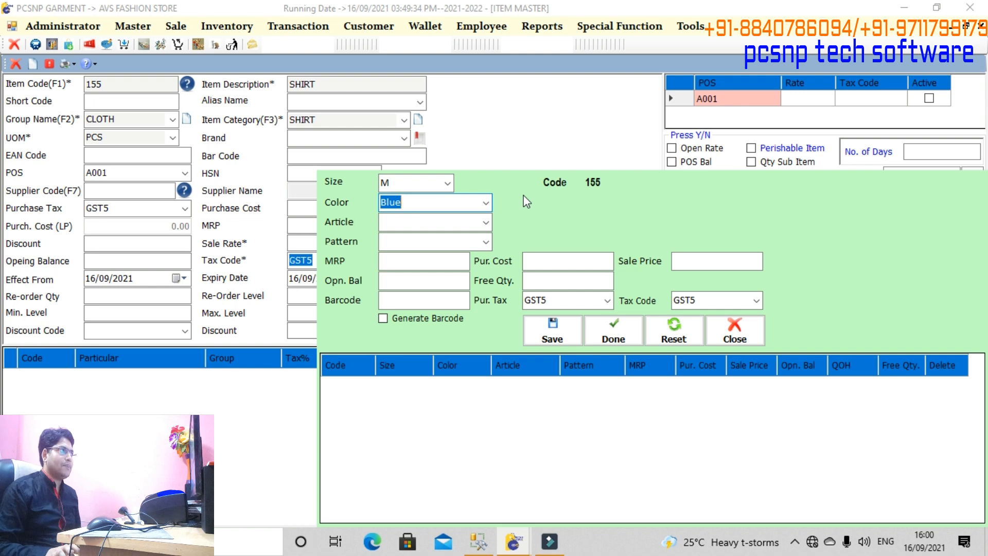
key(Return)
text(Z1er4t8)
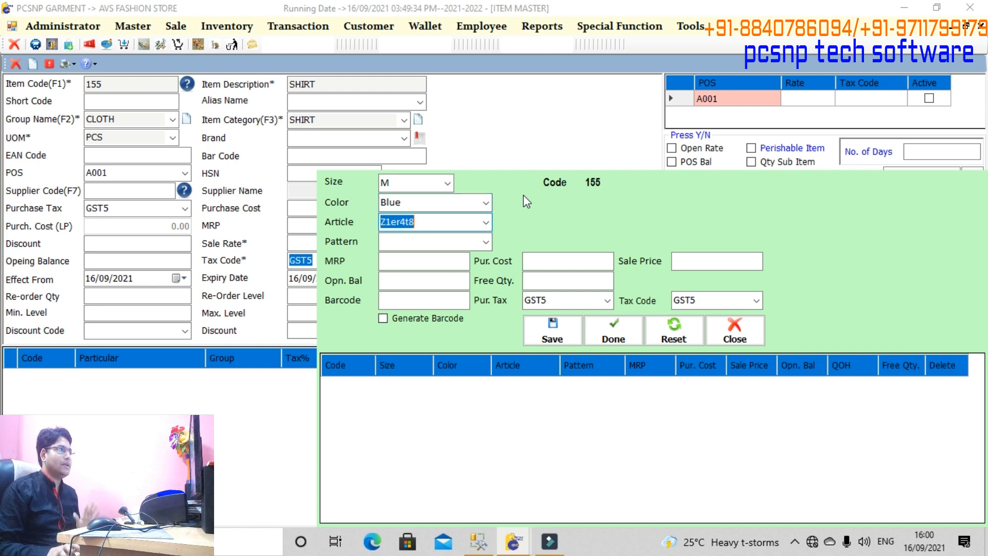
key(Return)
text(Slim)
key(Return)
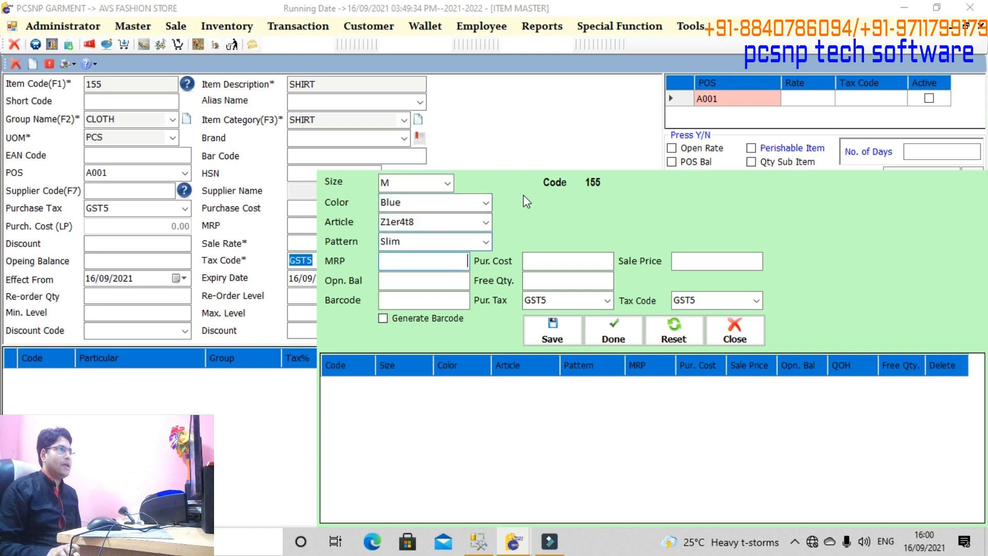
Set the blue M variant's MRP to 620, purchase cost to 540 and sale price to 580.
text(620)
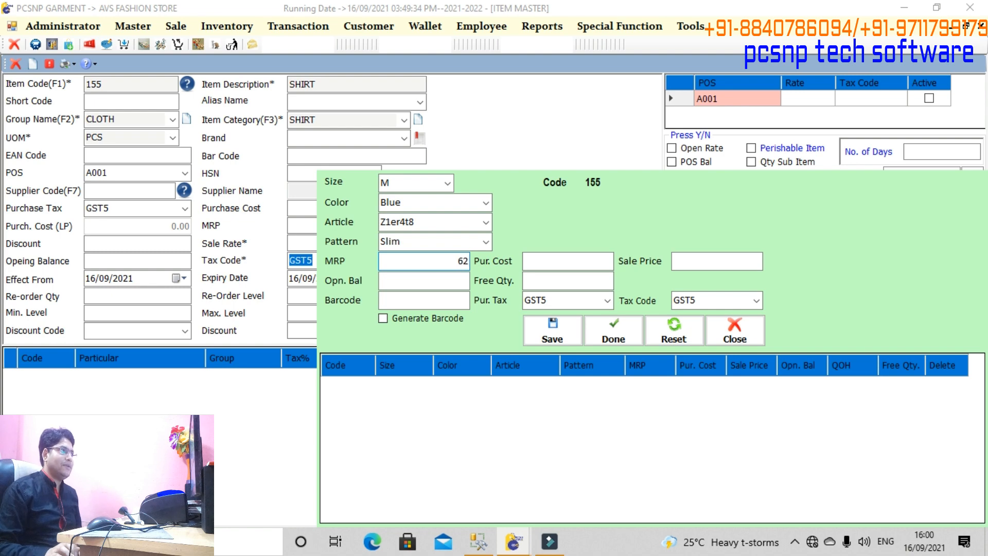
key(Return)
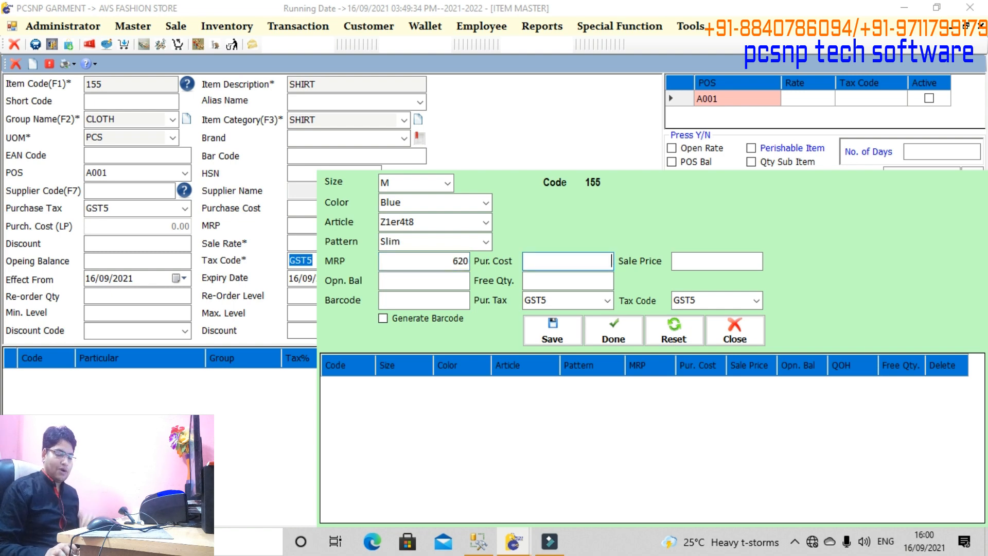
text(540)
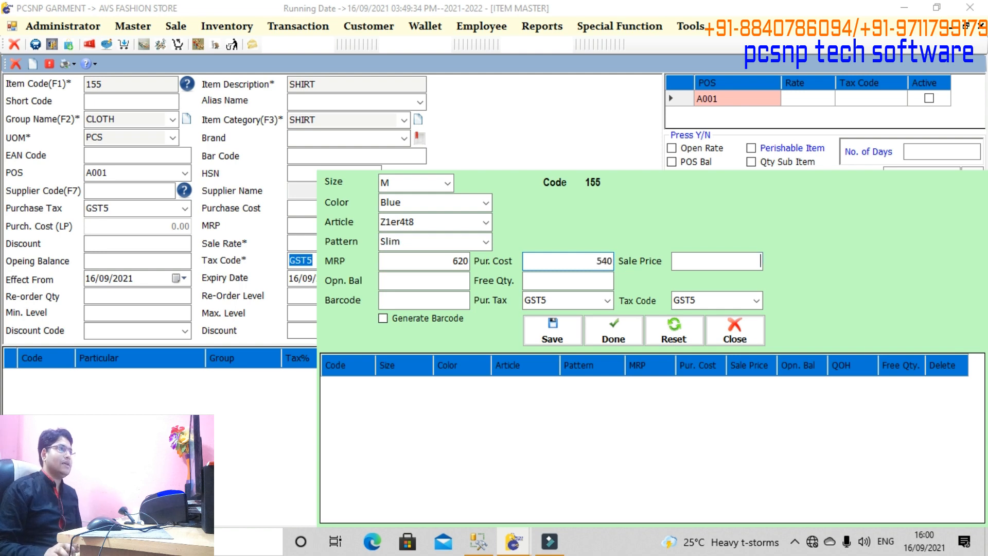
key(Return)
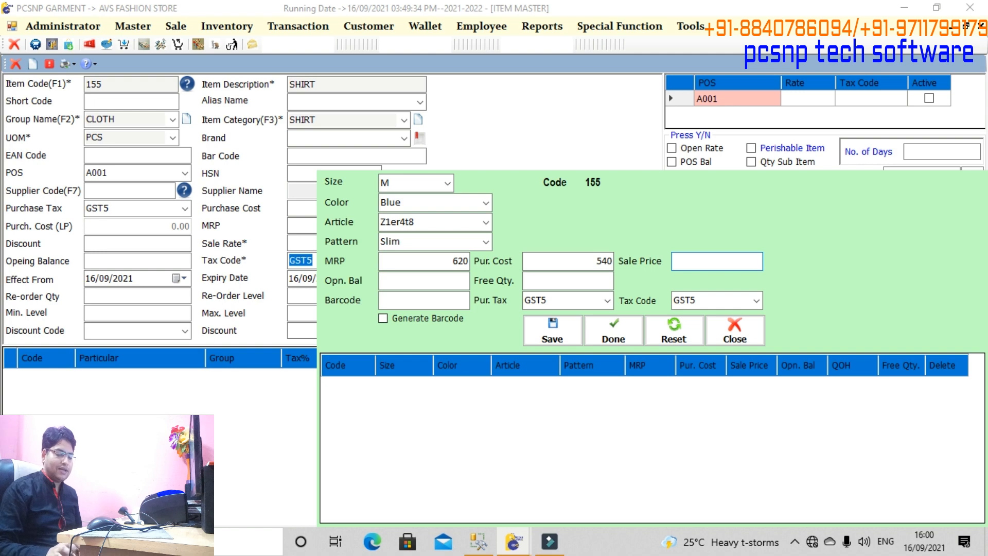
text(580)
key(Return)
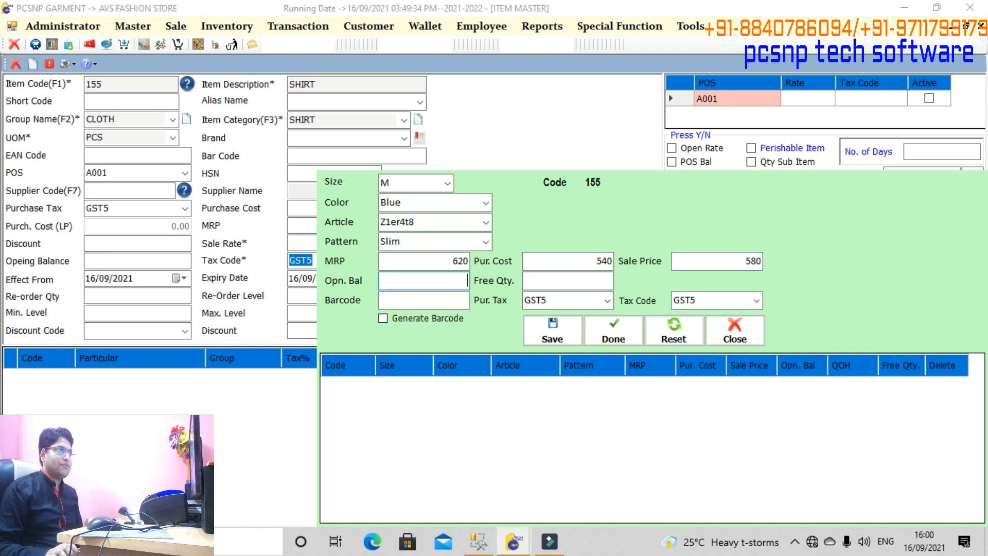
Give the blue M variant an opening balance of 12 and free quantity 0, and generate its barcode automatically.
text(12)
key(Return)
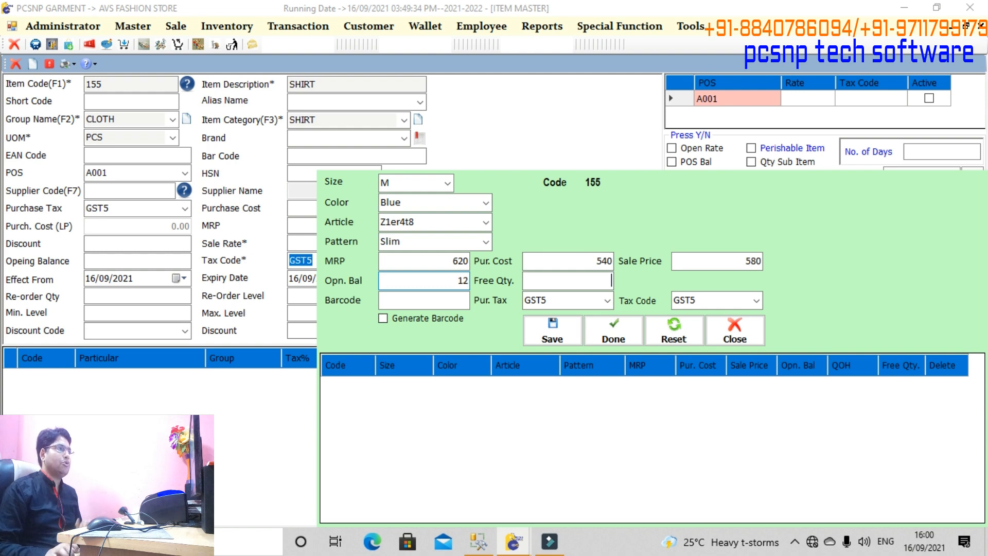
key(Return)
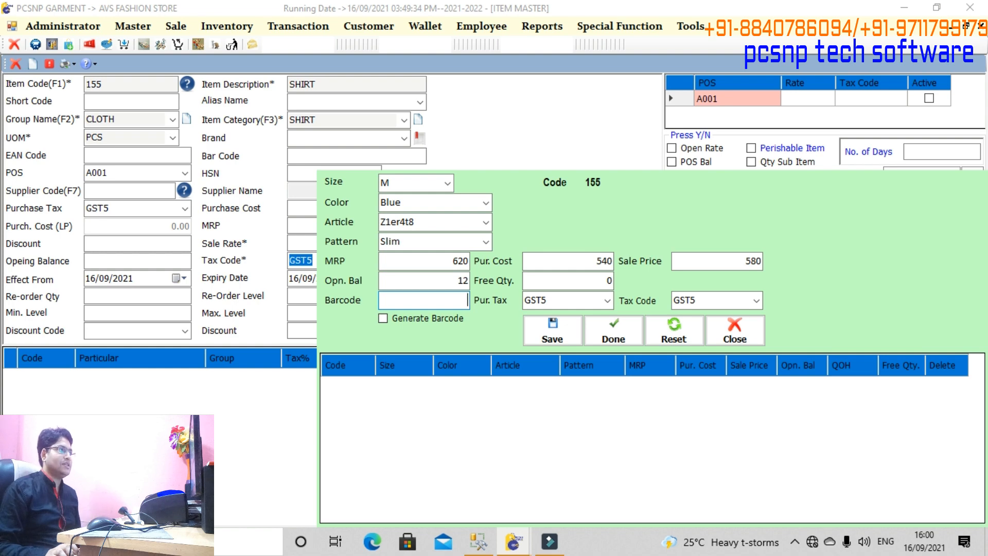
key(Return)
key(space)
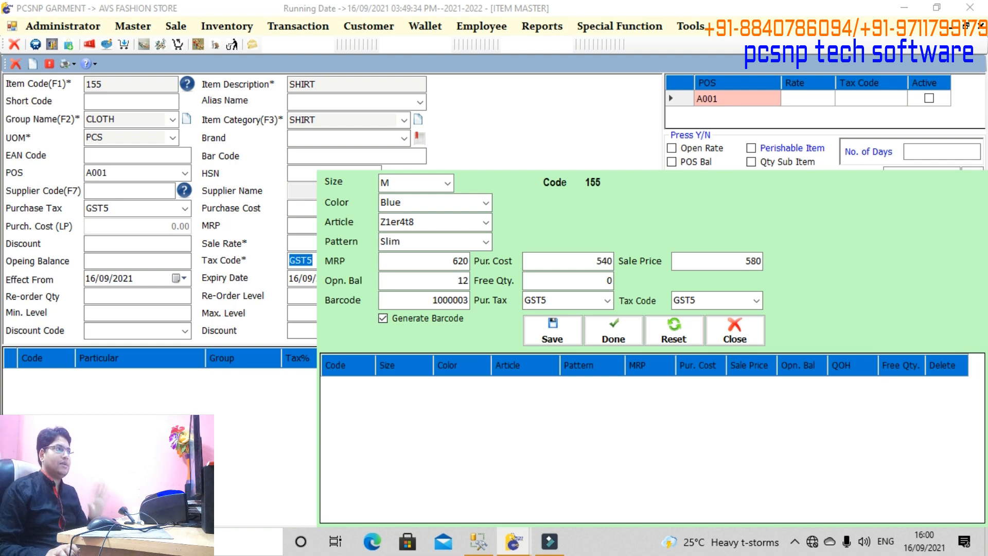
Accept GST5 for both purchase tax and tax code, save the blue M variant and dismiss the resulting message.
key(Return)
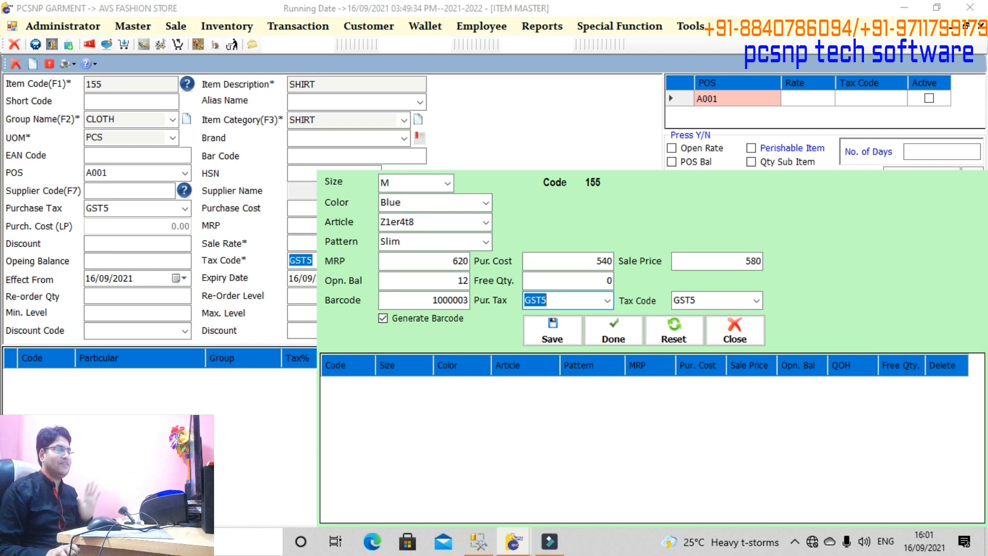
key(Return)
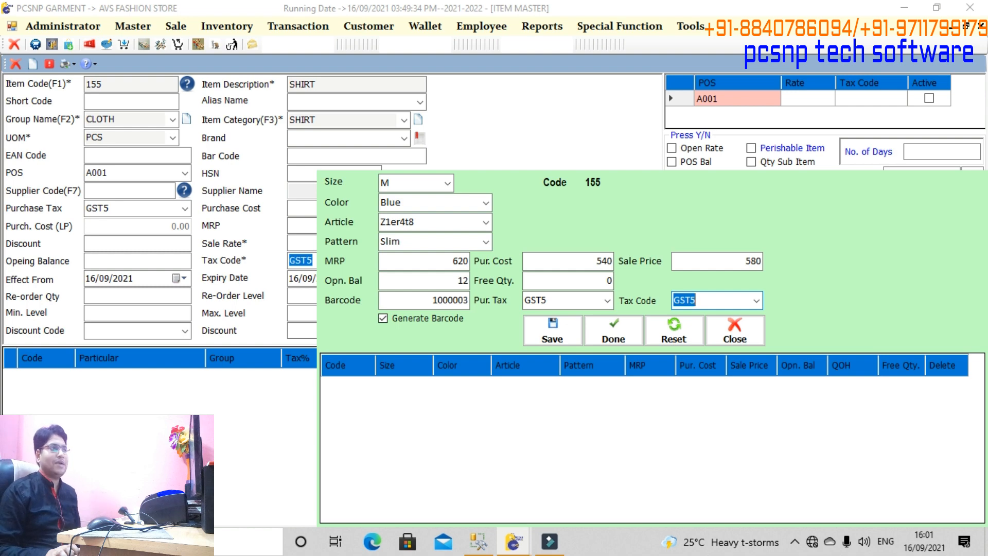
key(Return)
key(Return)
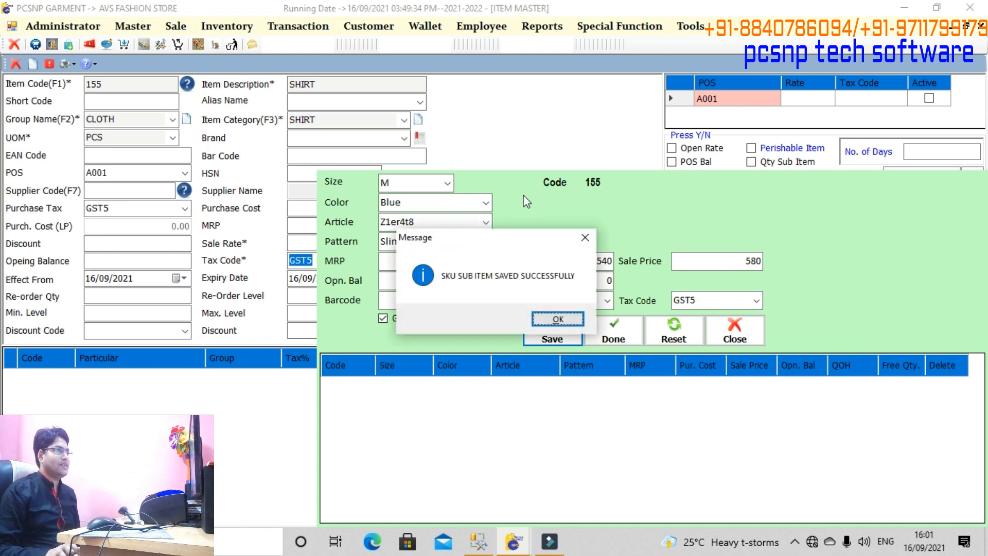
key(Return)
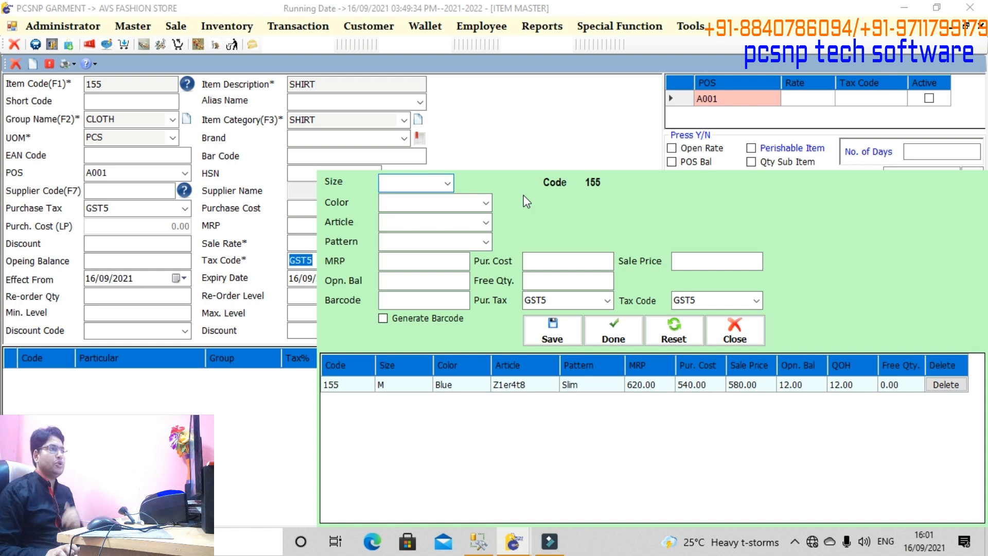
Define a second shirt variant with size L, color Black, article Z1er4t8 and pattern Slim.
text(L)
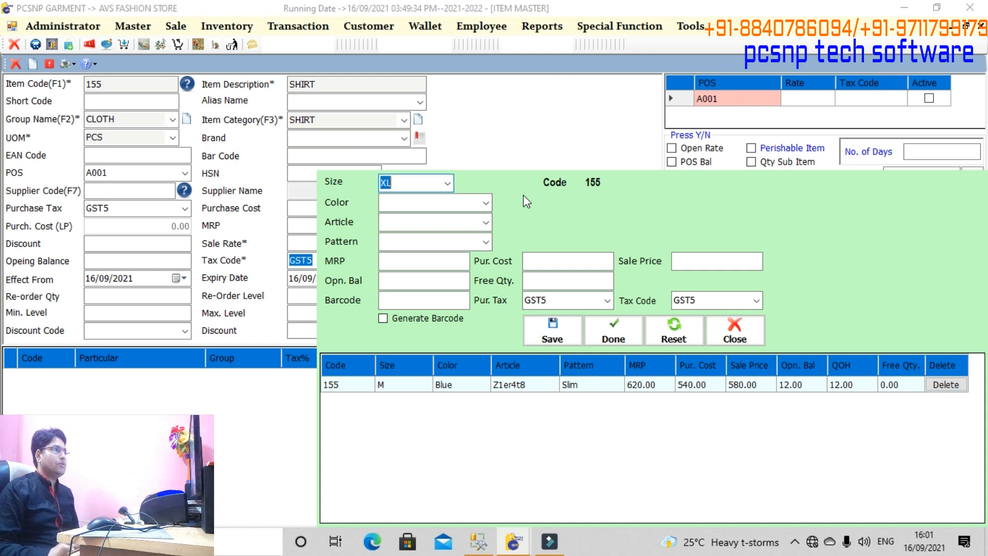
key(Return)
key(Down)
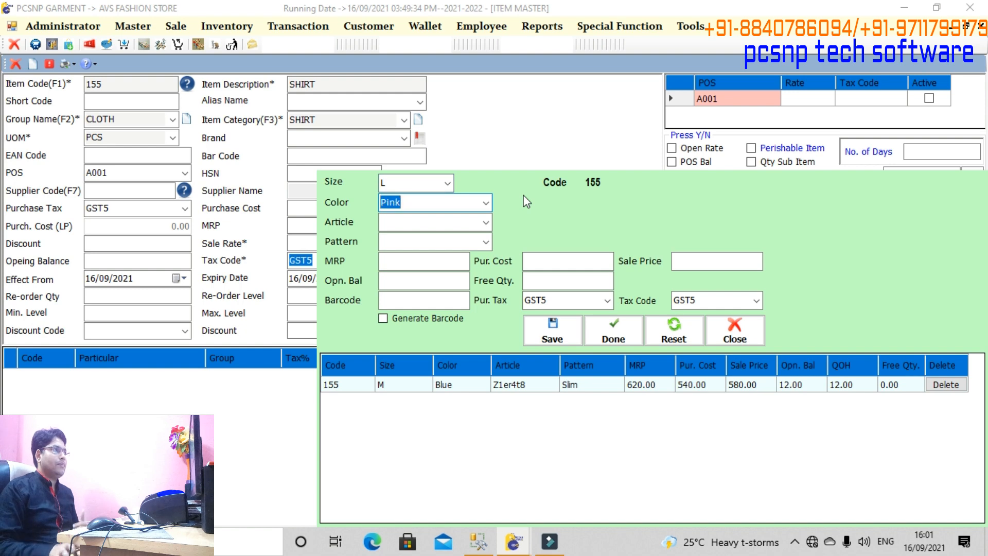
key(Up)
key(Return)
key(Down)
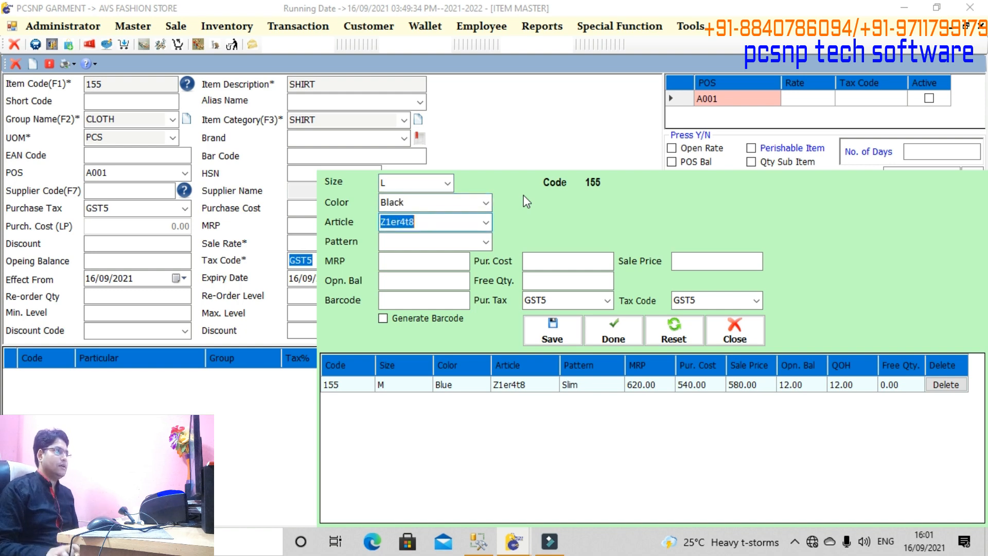
key(Return)
key(Down)
key(Up)
key(Return)
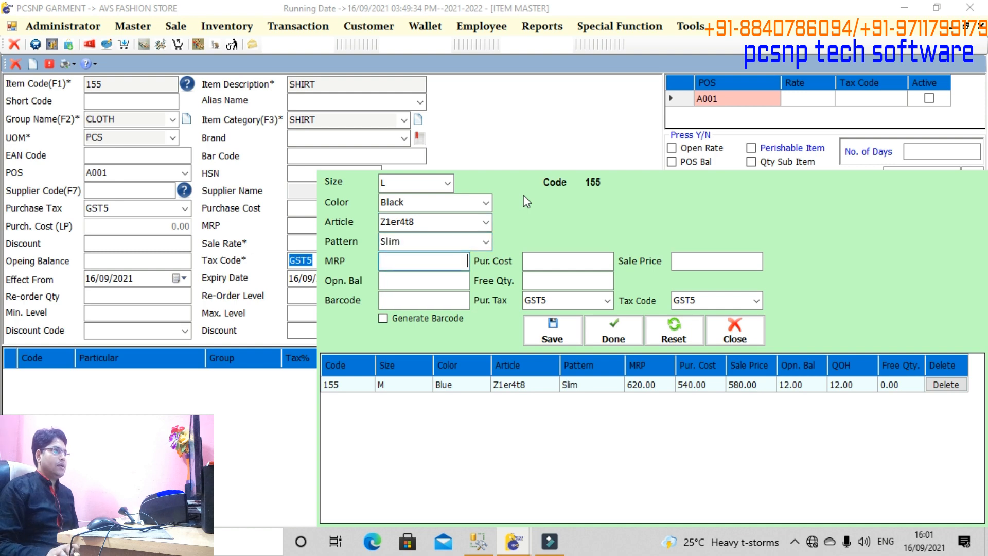
Set the black L variant's MRP to 780, purchase cost to 650 and sale price to 725.
text(780)
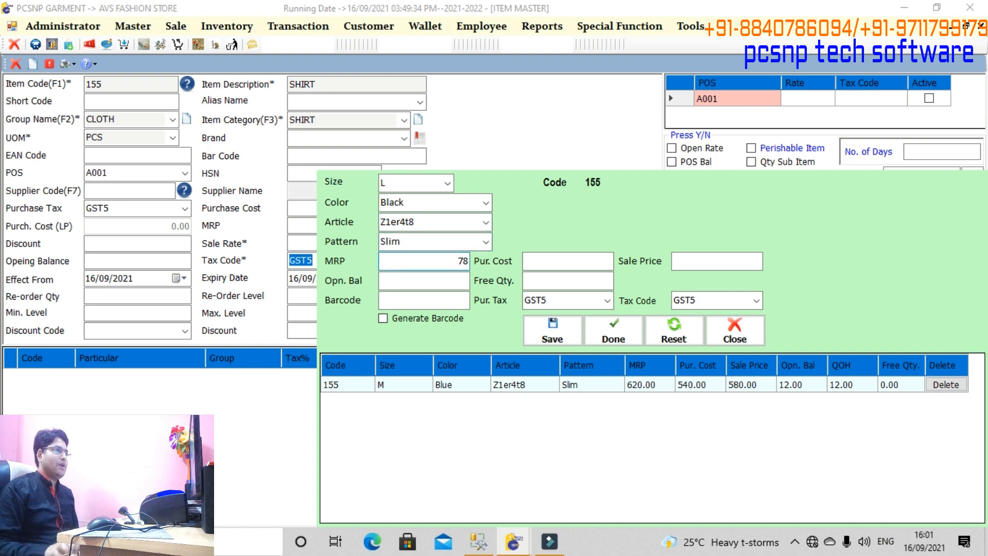
key(Return)
text(6)
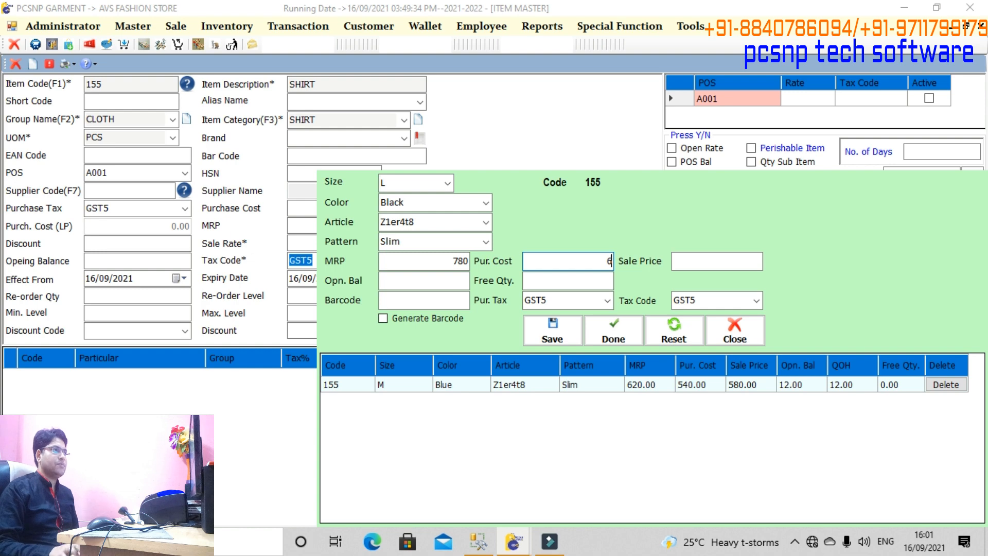
text(50)
key(Return)
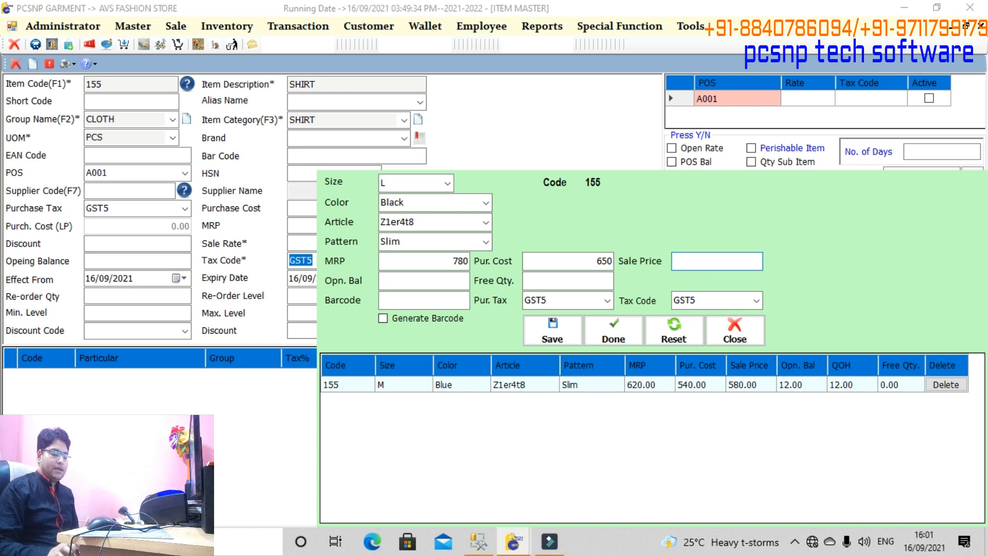
text(7)
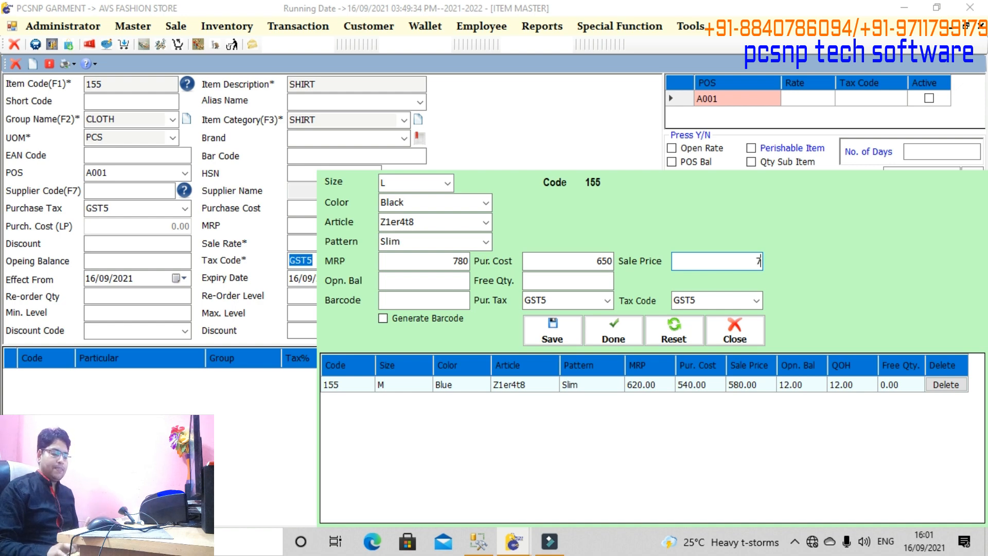
text(25)
key(Return)
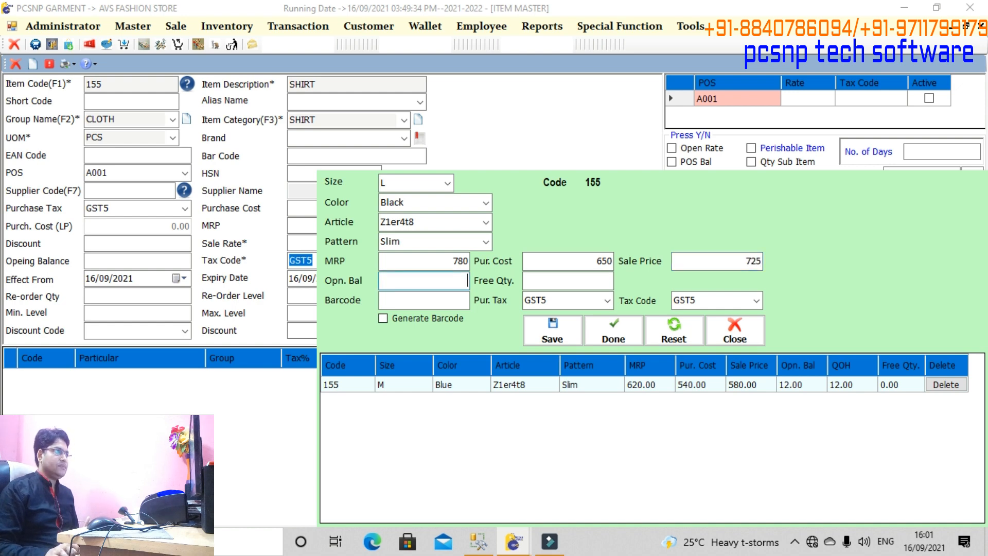
Give the black L variant an opening balance of 15 and free quantity 0, and generate its barcode automatically.
text(15)
key(Return)
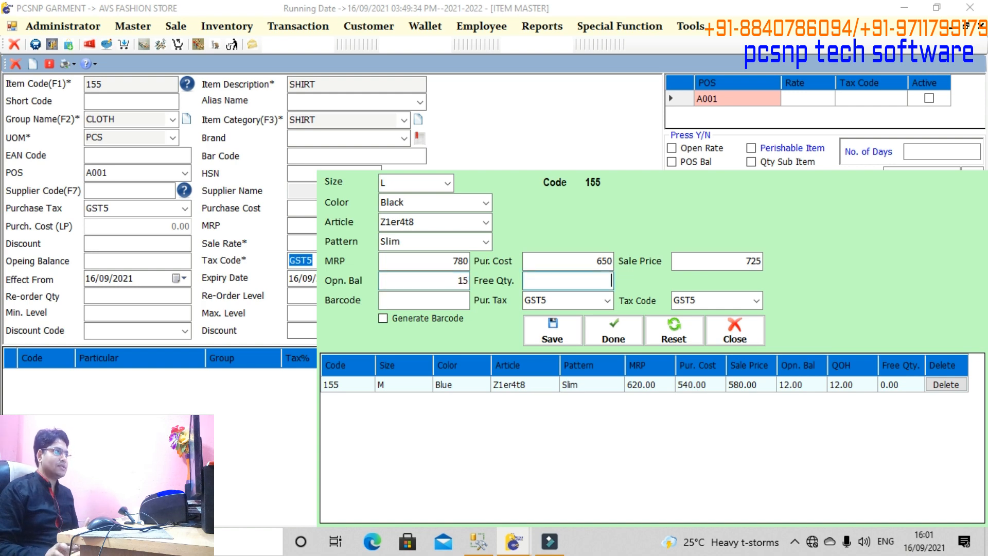
key(Return)
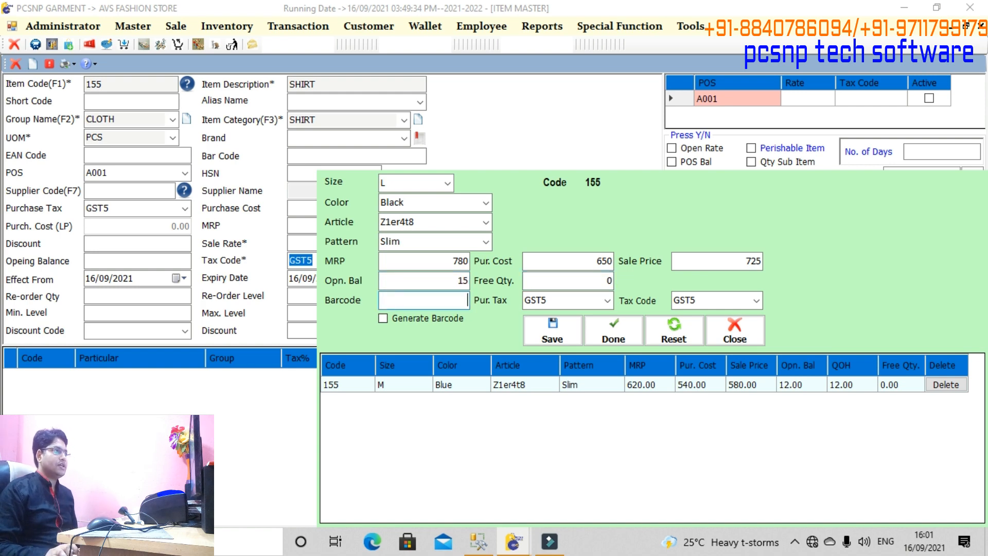
key(Return)
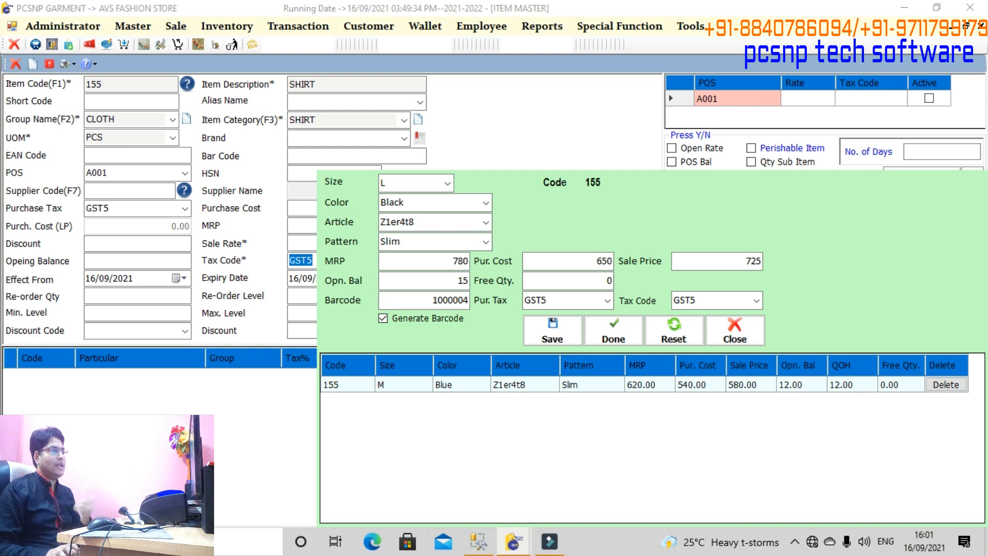
Keep GST5 for the black L variant's purchase tax and tax code, save the variant and dismiss the message.
key(Return)
key(Return)
key(Return)
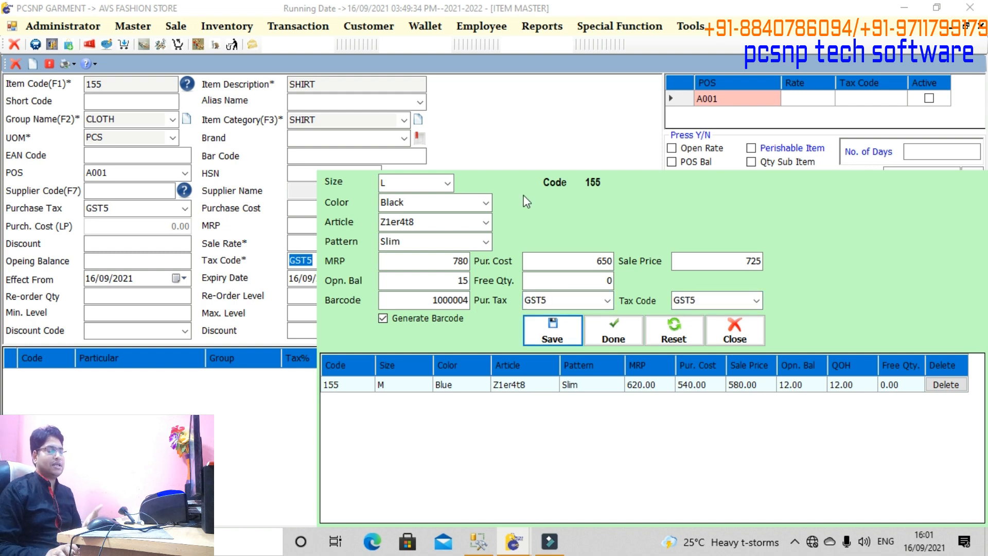
key(Return)
key(Return)
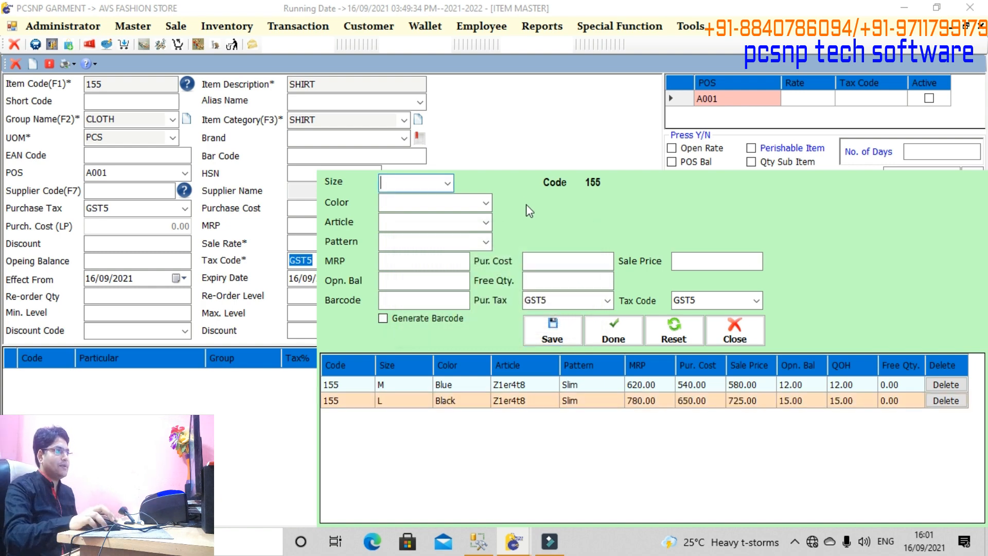
Complete the shirt's size and colour variant entry and close the item master.
click(599, 332)
click(556, 320)
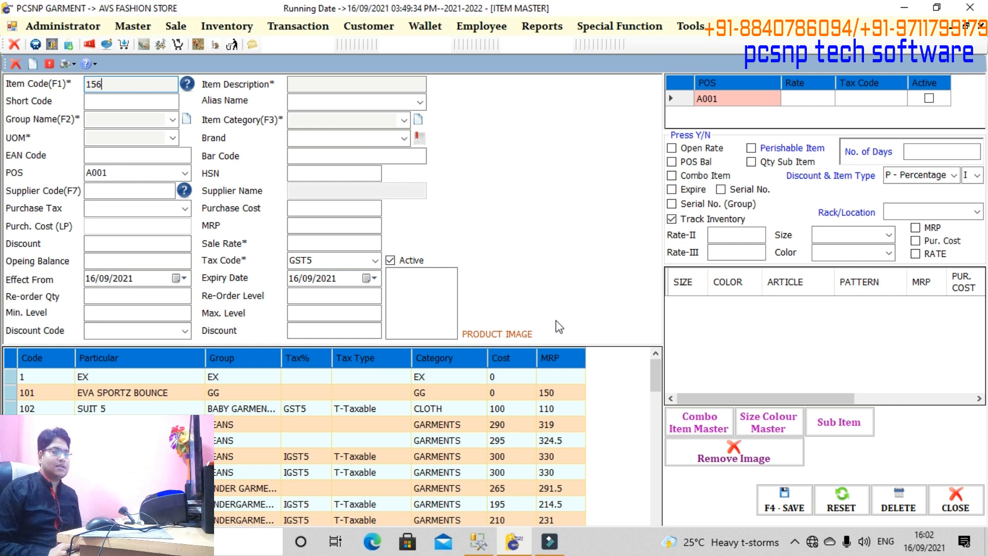
key(Escape)
key(Return)
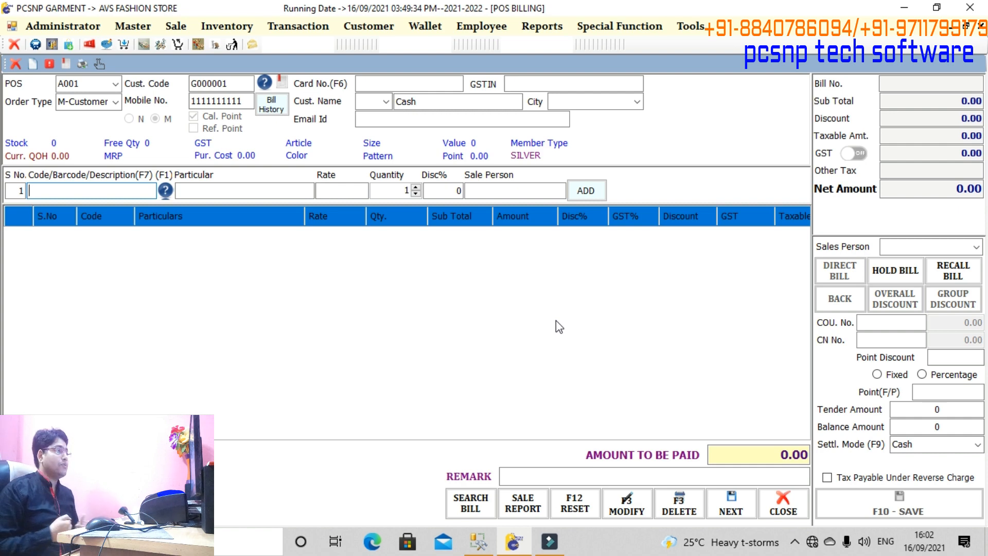
In POS billing, add one blue M shirt to a new bill using barcode 1000003 at rate 580.
text(10)
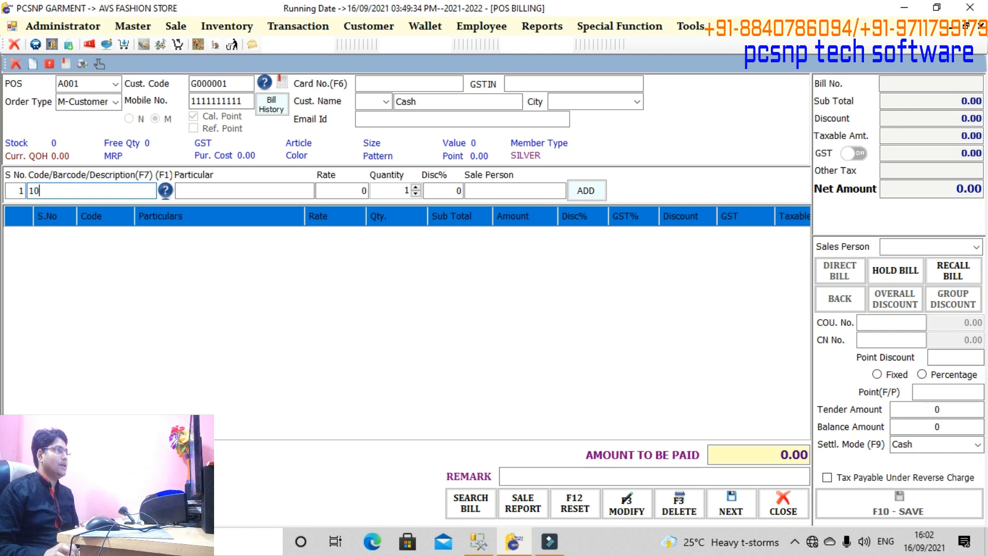
text(000)
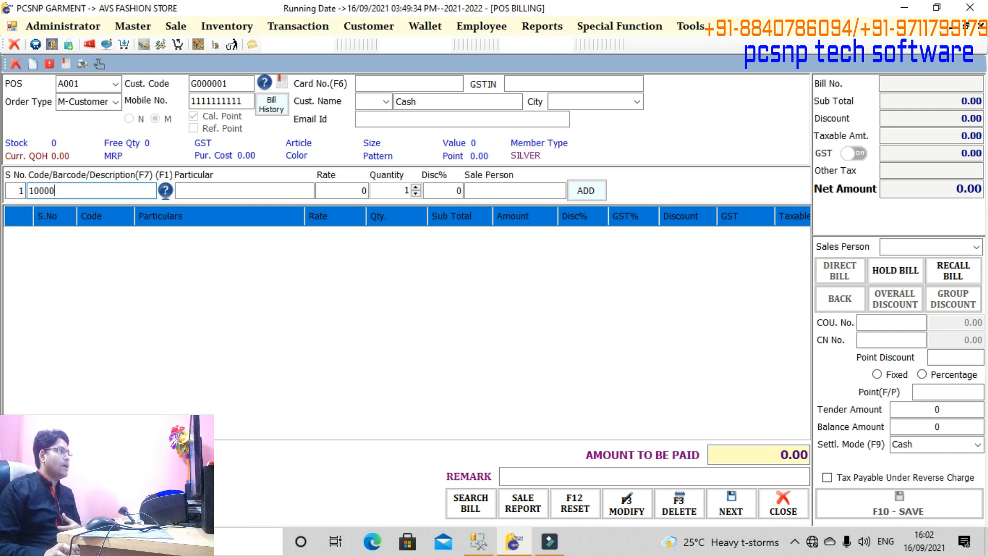
text(0)
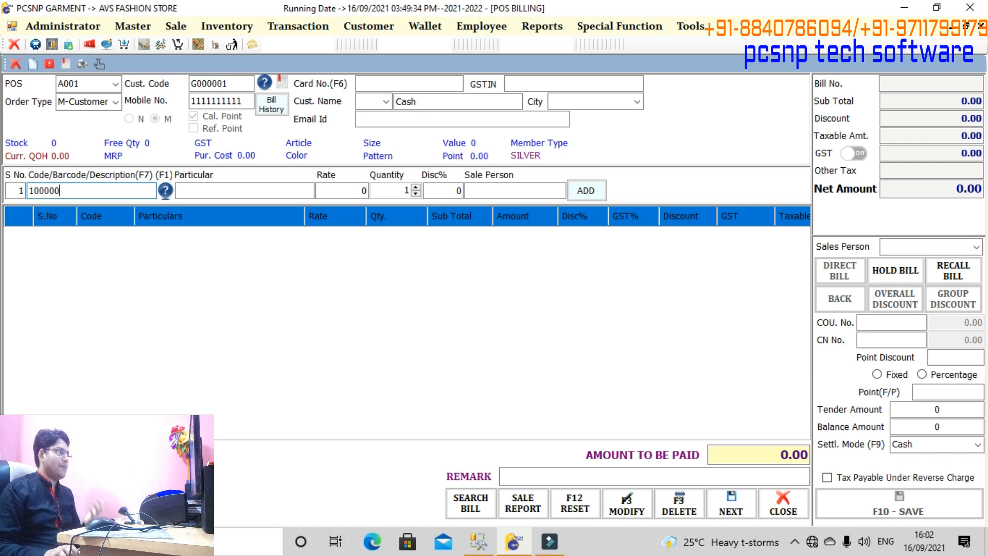
text(3)
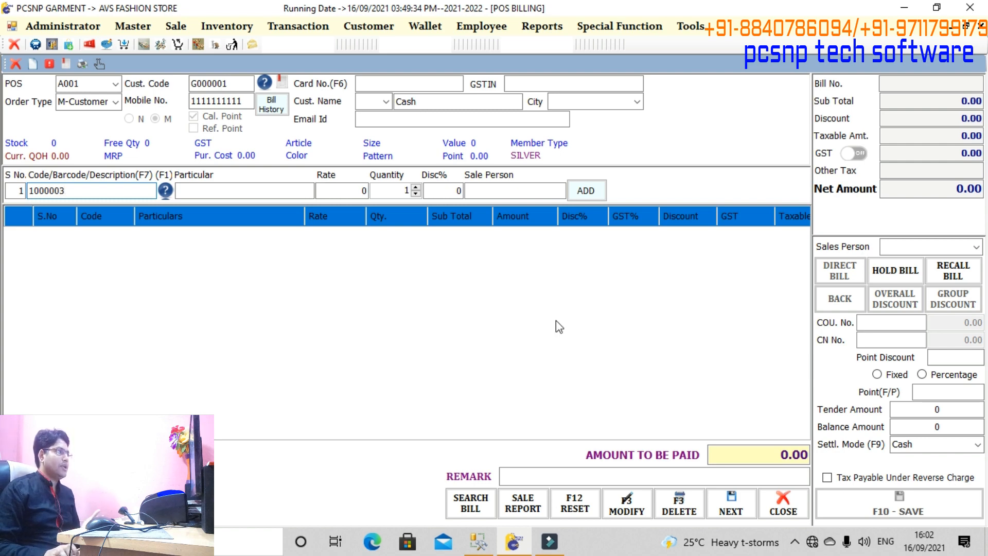
key(Return)
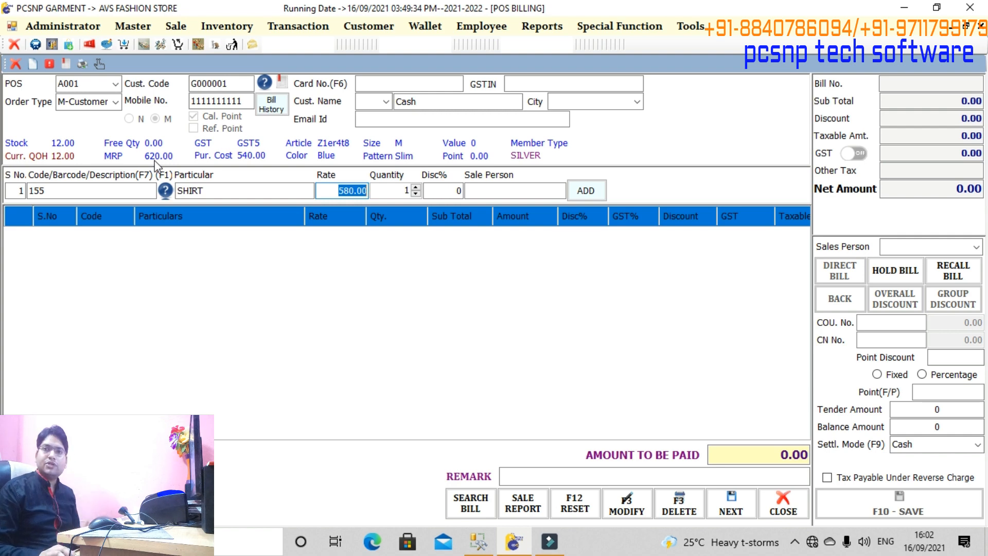
key(Return)
key(Return)
key(Return)
key(Return)
key(Return)
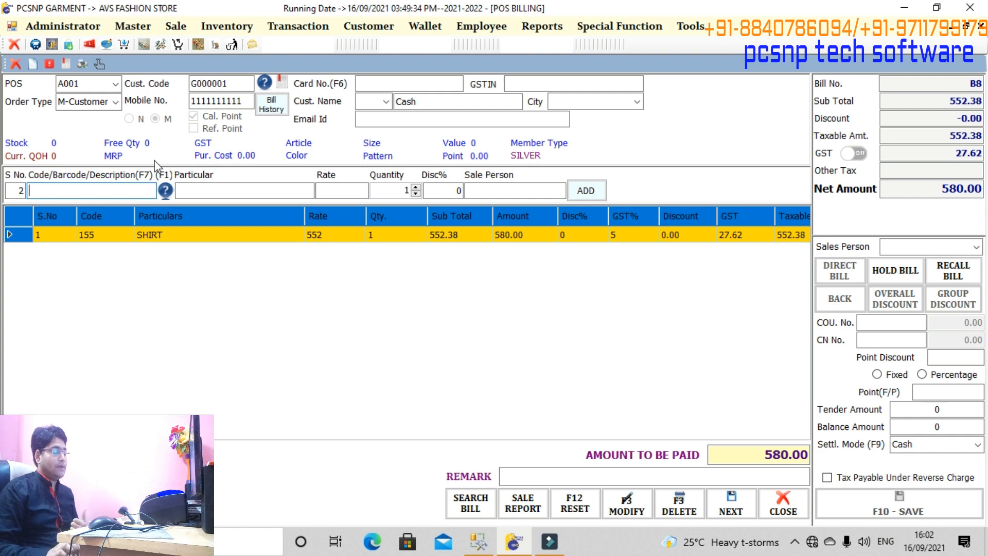
Add one black L shirt to the bill using barcode 1000004 at rate 725.
text(1)
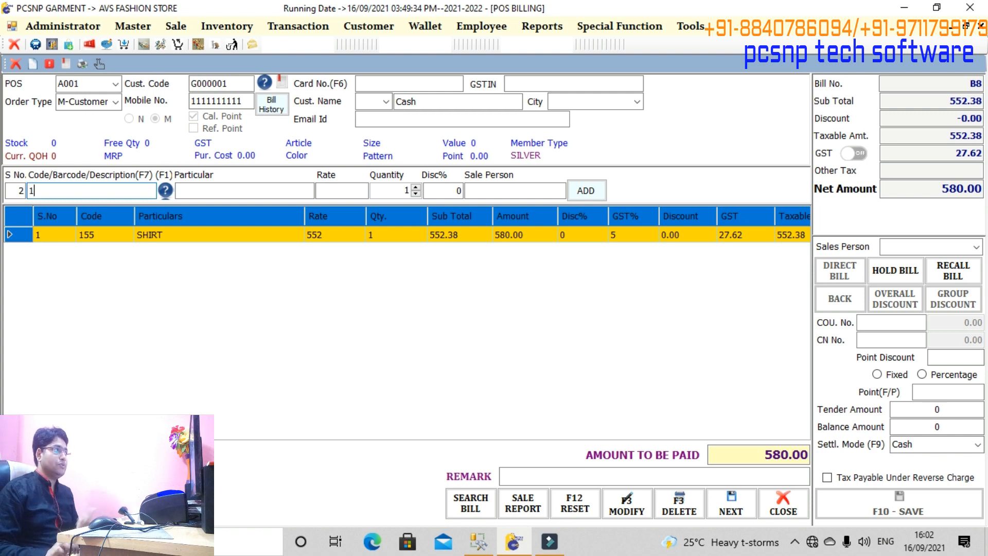
text(00000)
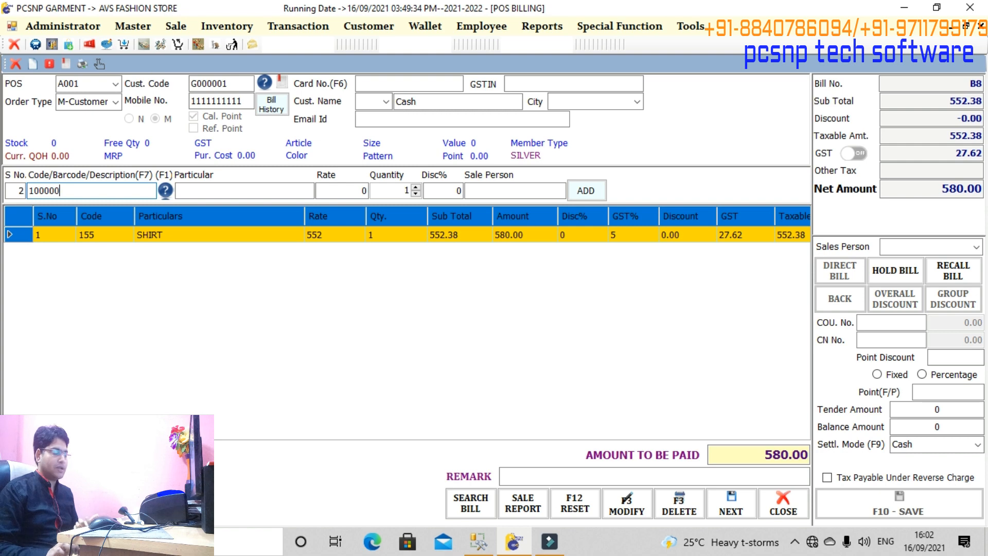
key(Return)
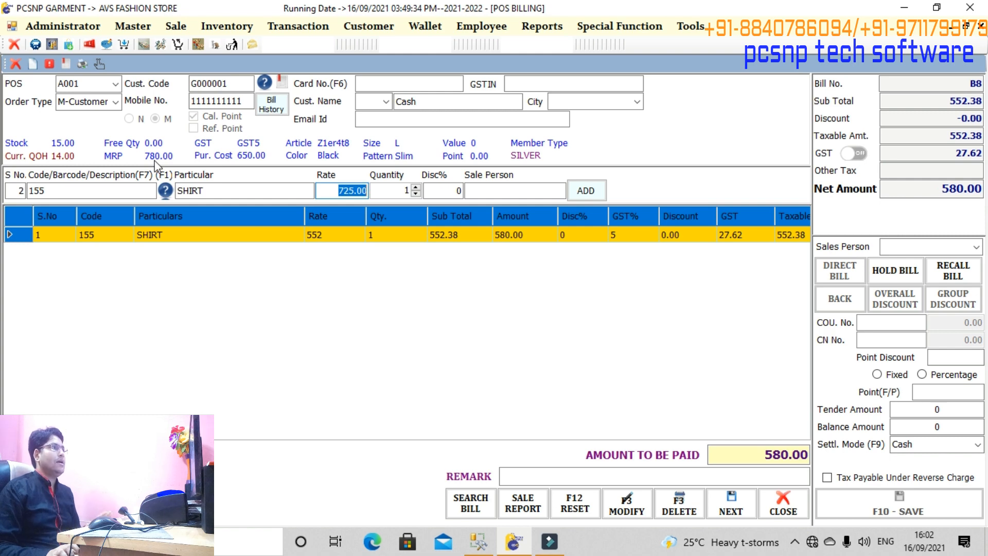
key(Return)
key(Return)
key(Return)
key(Return)
key(Return)
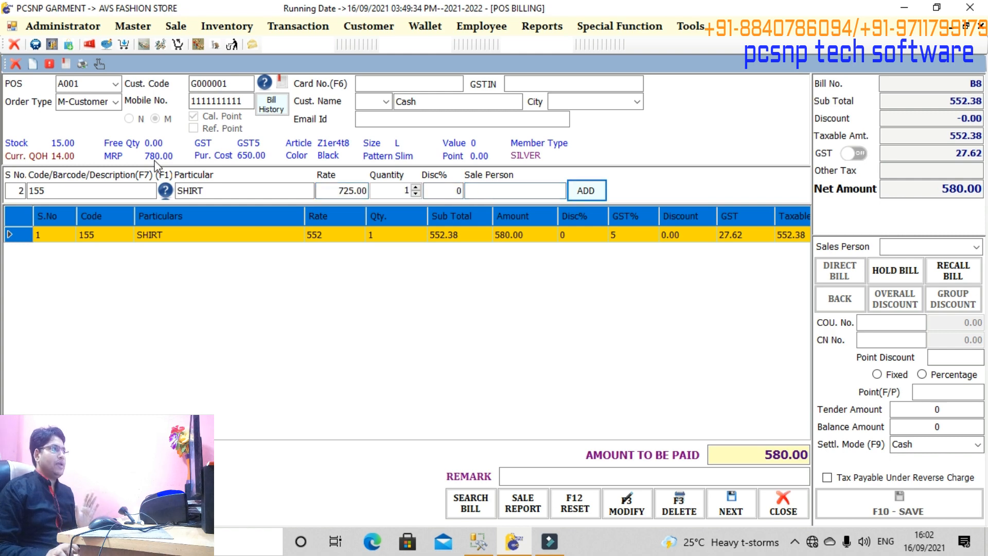
key(Return)
Proceed to payment for the two-shirt bill, save it with Cash settlement and confirm printing.
key(Return)
key(Return)
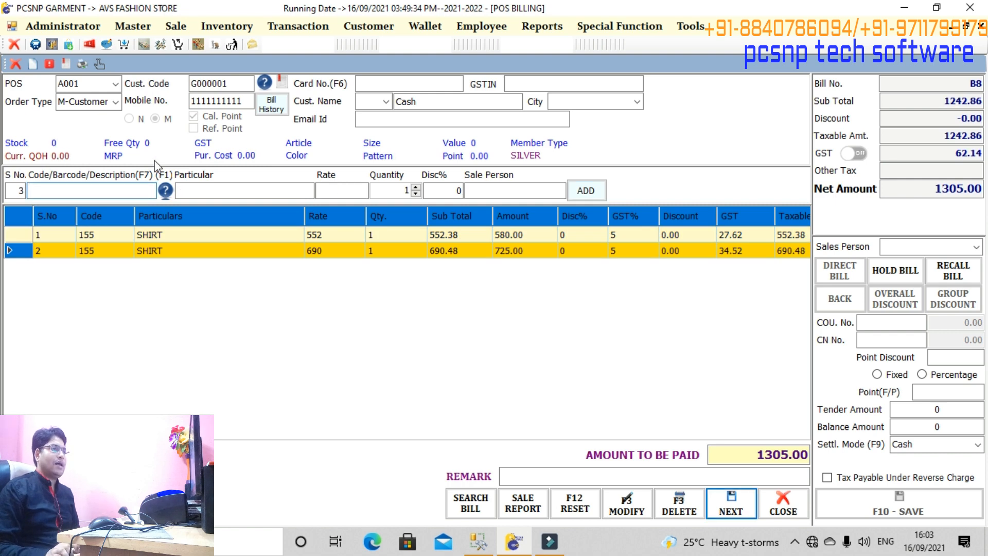
key(Return)
key(Return)
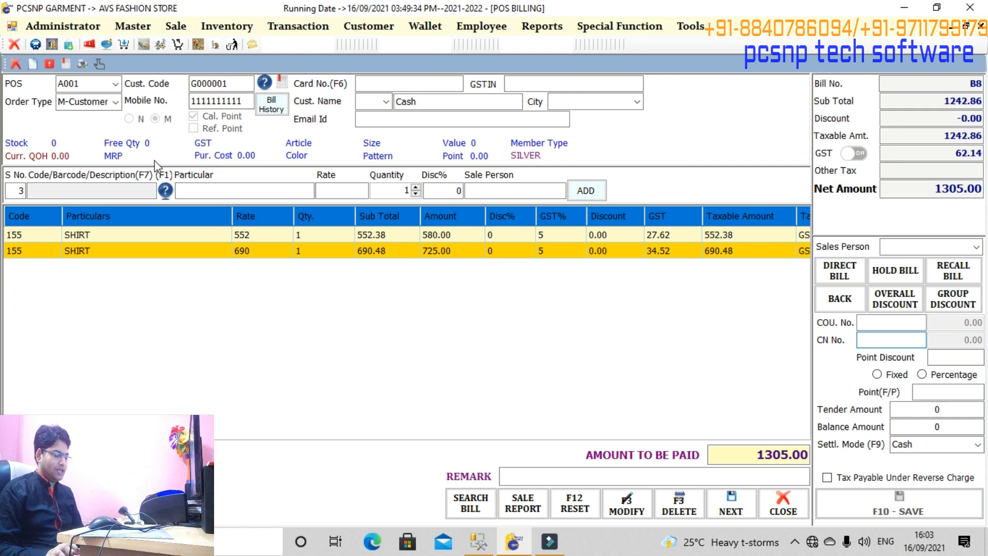
key(F10)
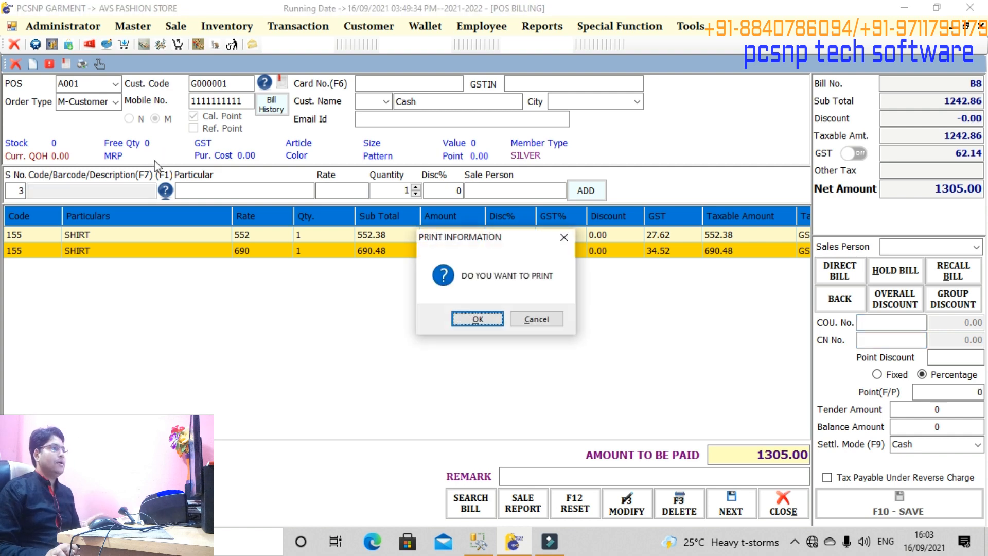
key(Return)
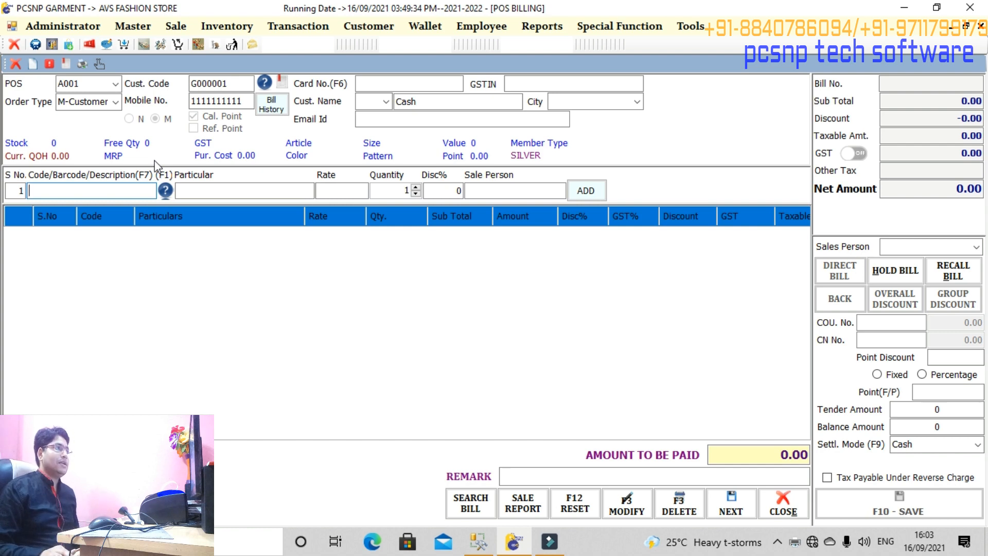
Close POS billing and start a new item with code 156 in the item master.
key(Escape)
key(Return)
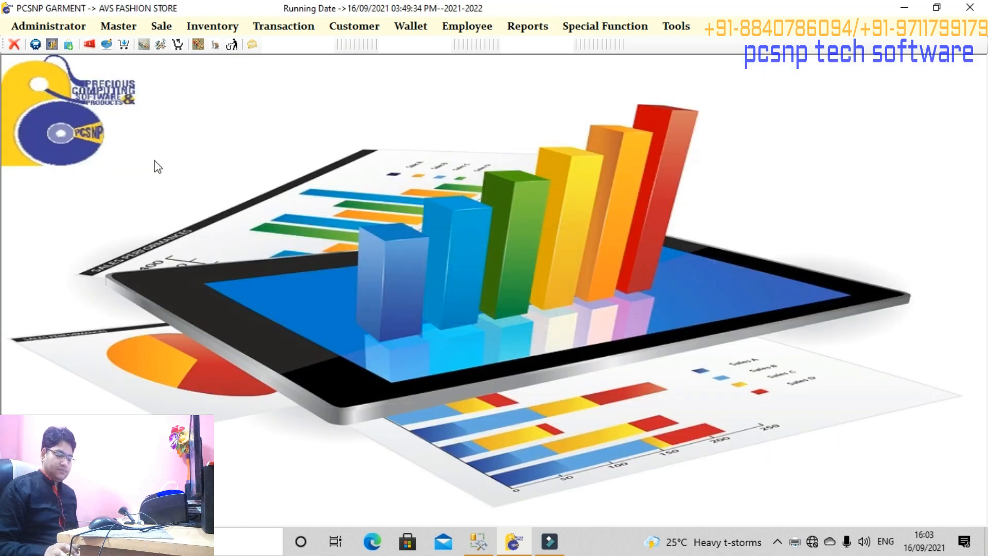
key(ctrl+i)
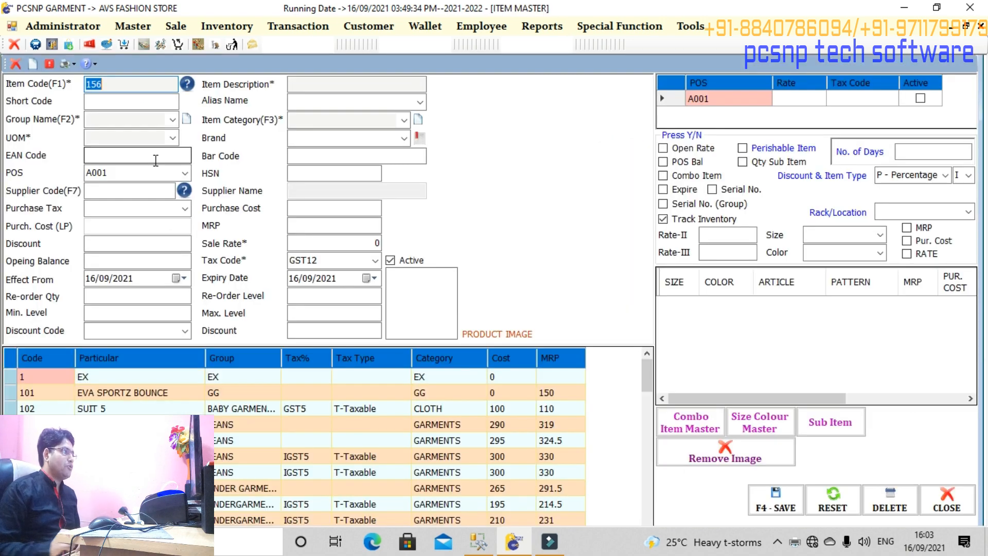
key(Return)
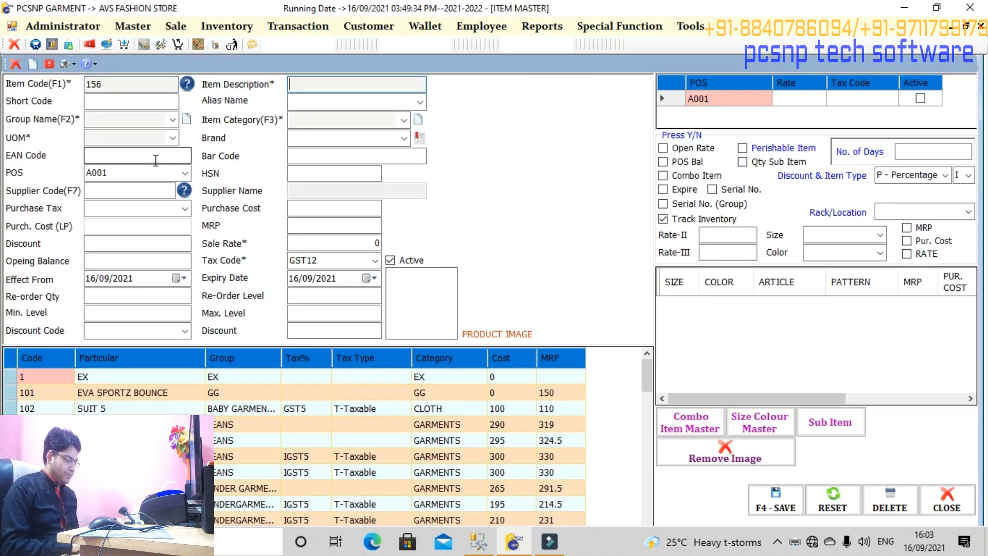
Enter MAN SHIRT 250 as the description of item 156 and leave its short code blank.
text(NEN)
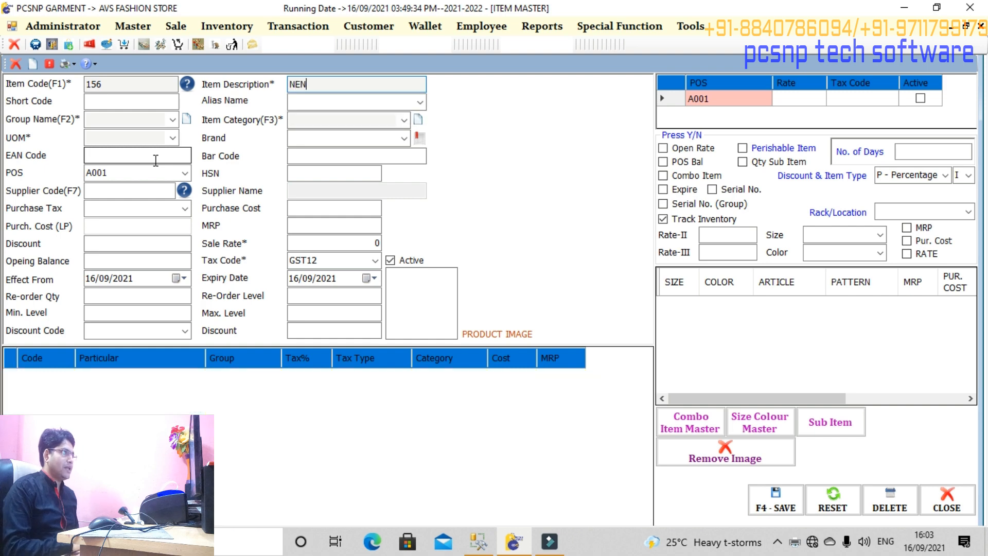
key(BackSpace)
key(BackSpace)
key(BackSpace)
text(MNE)
key(BackSpace)
key(BackSpace)
text(E)
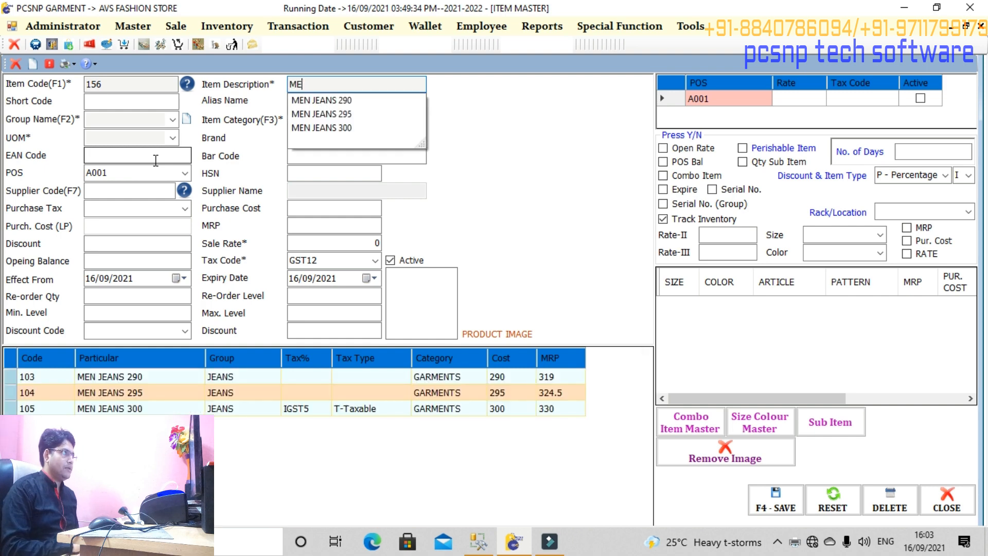
text(N)
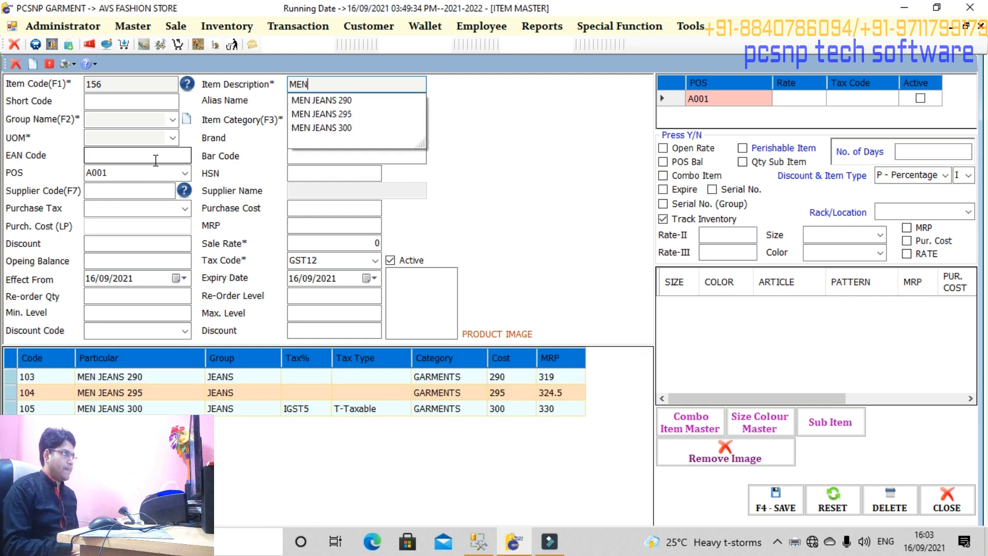
key(BackSpace)
key(BackSpace)
text(AN SH)
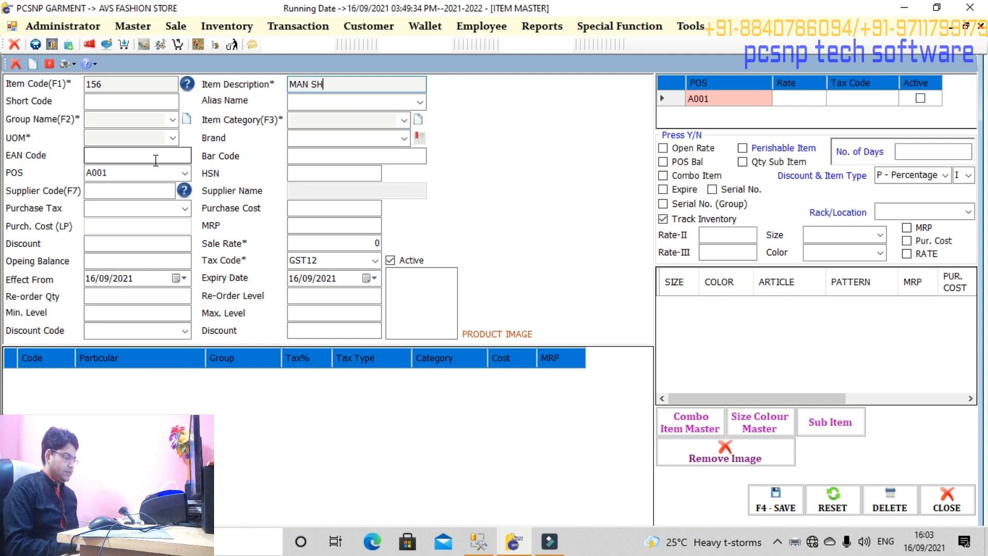
text(IRT)
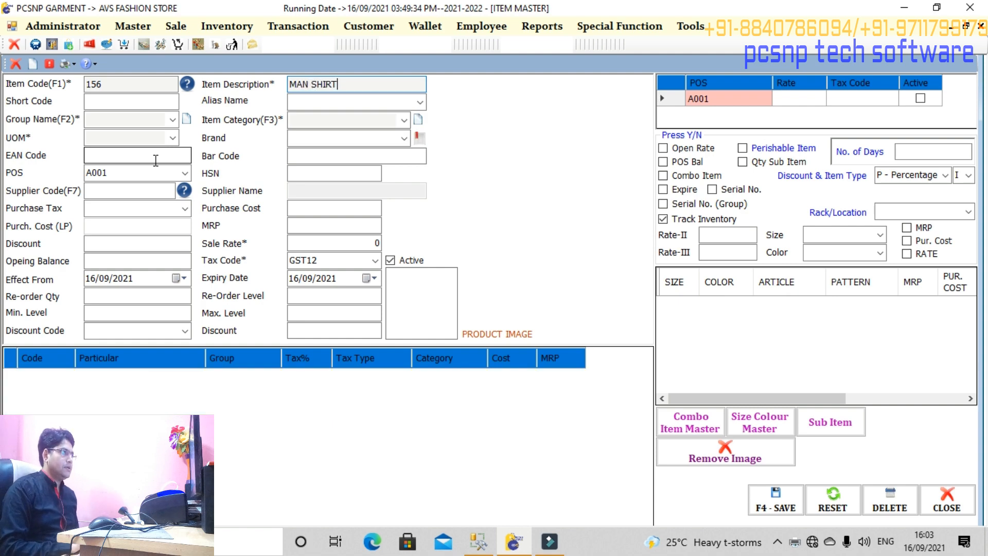
text( 250)
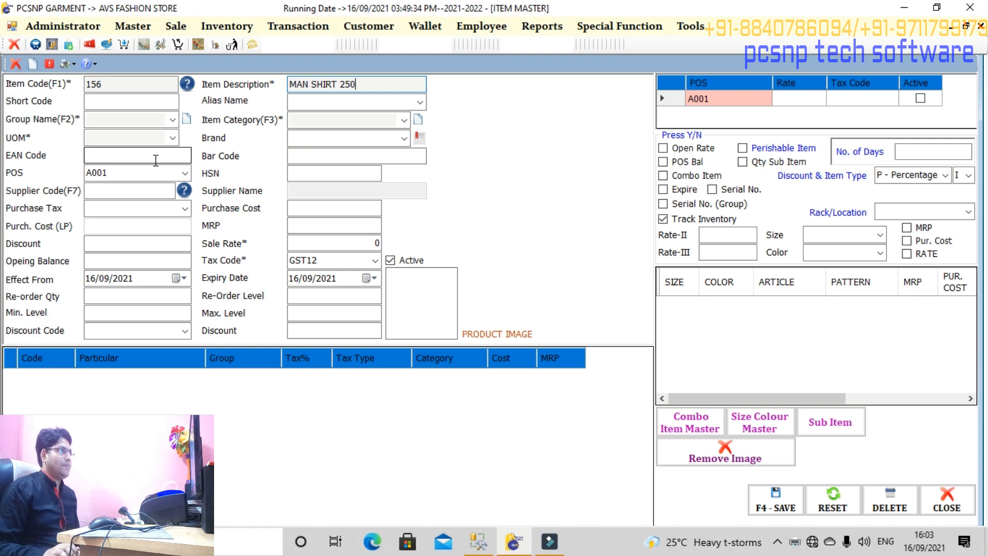
key(Return)
key(Return)
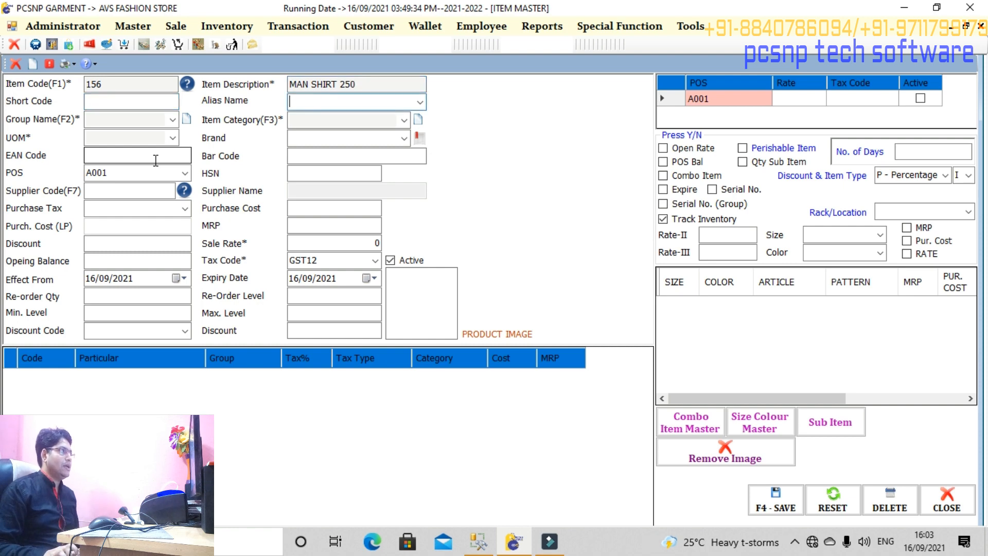
Assign item 156 to group CLOTH and category JEANS with unit of measure PCS, leaving alias and brand blank.
key(Return)
key(Down)
key(Return)
key(Down)
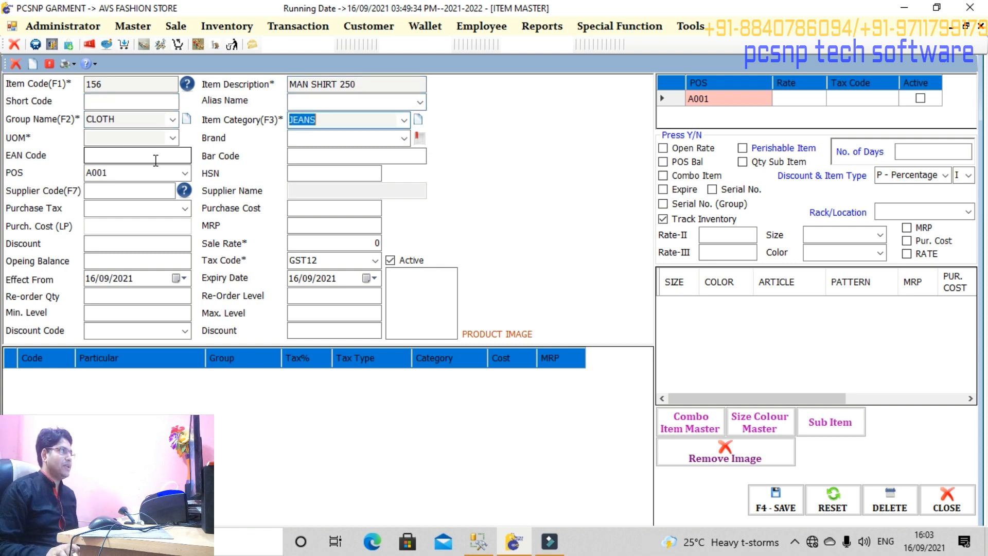
key(Return)
key(Down)
key(Return)
key(Return)
key(Return)
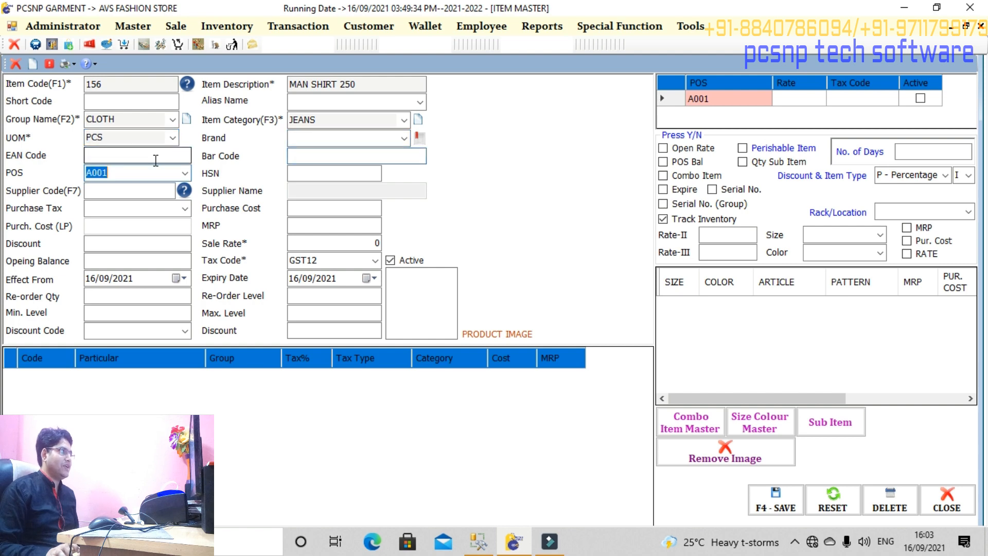
Keep POS A001, leave the supplier blank and set the item's purchase tax to GST5.
key(Return)
key(Return)
key(Down)
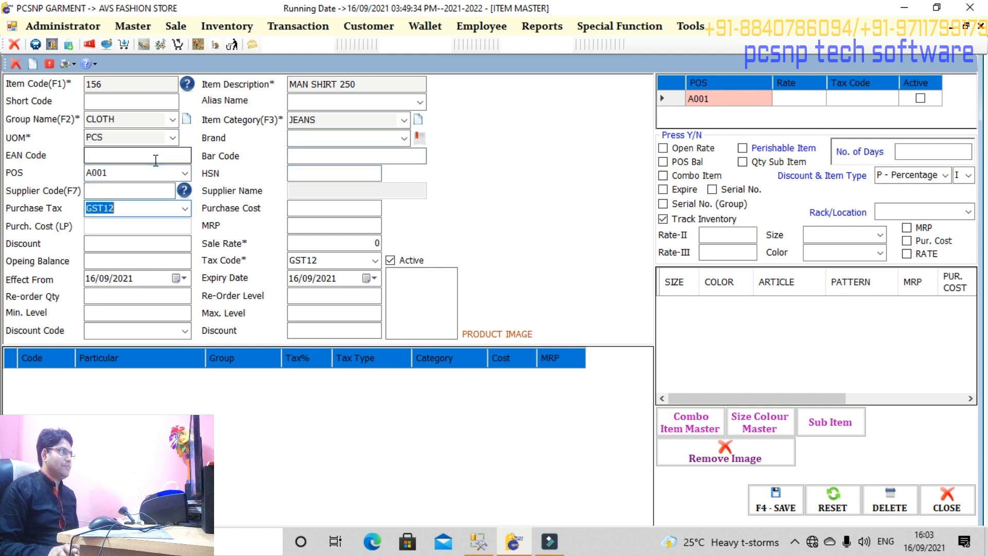
key(Return)
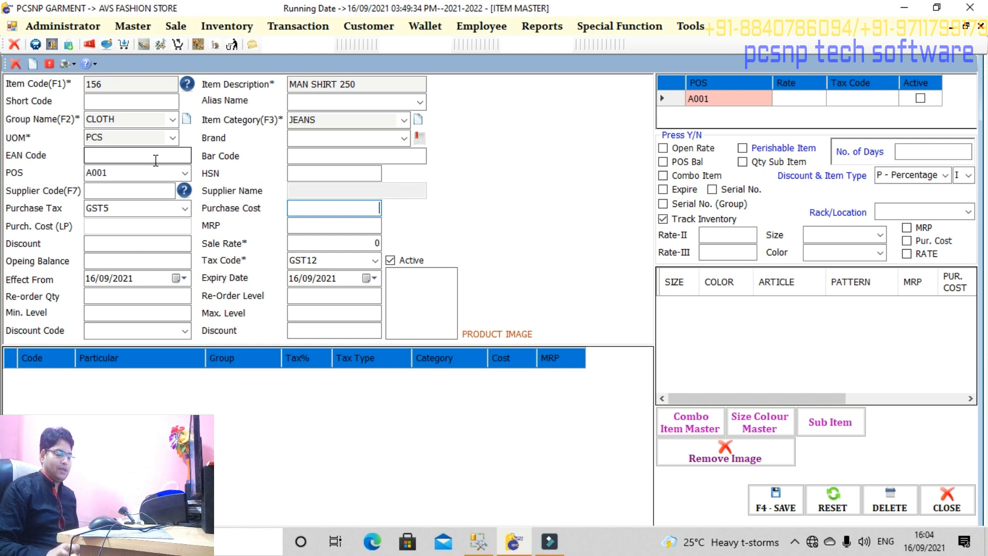
Set the purchase cost of item 156 to 145.50 and its MRP to 250.
text(145.50)
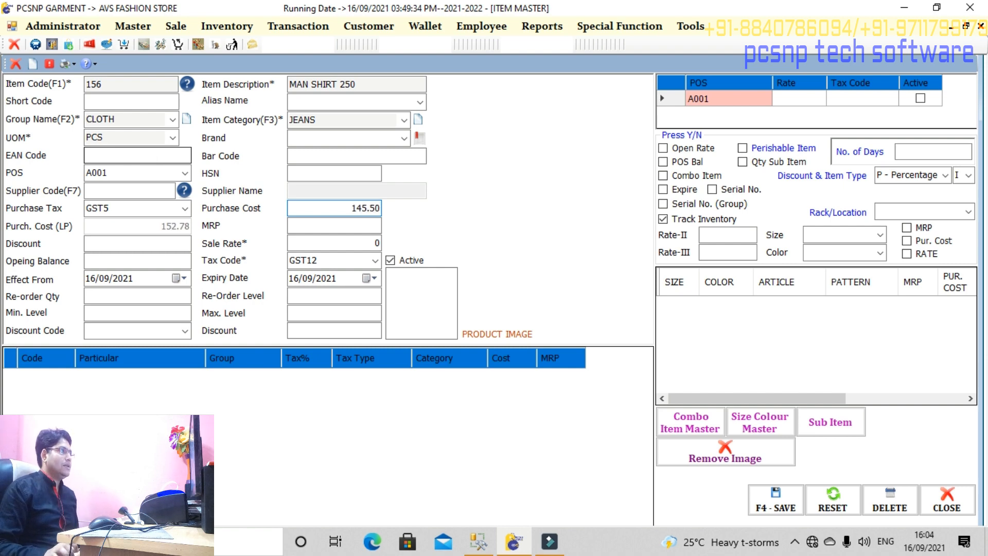
key(Return)
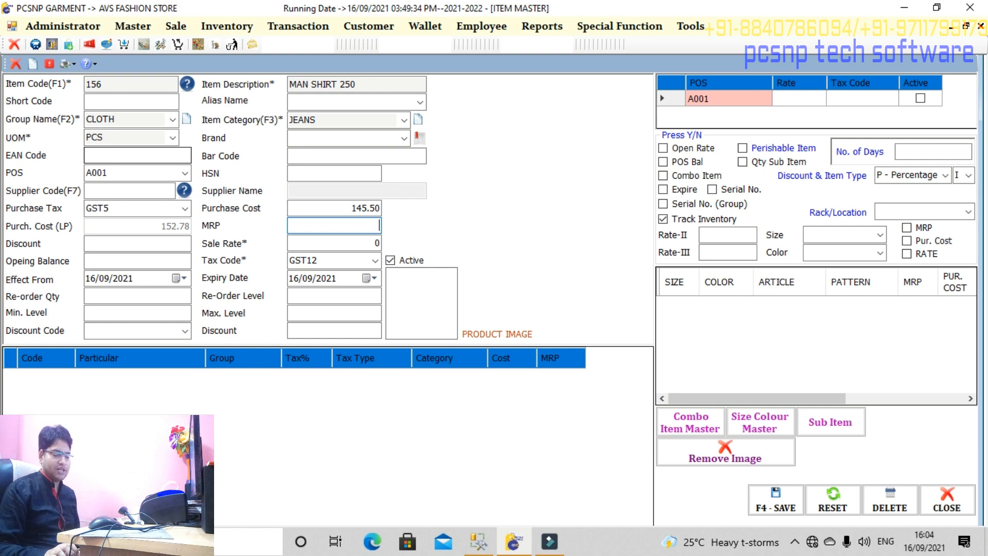
text(3000)
key(BackSpace)
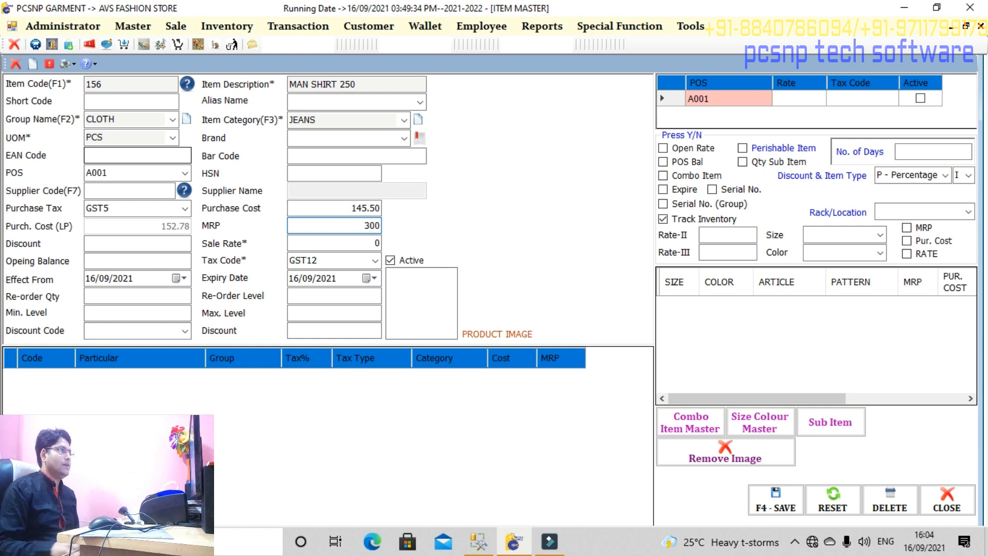
key(BackSpace)
key(BackSpace)
key(BackSpace)
text(250)
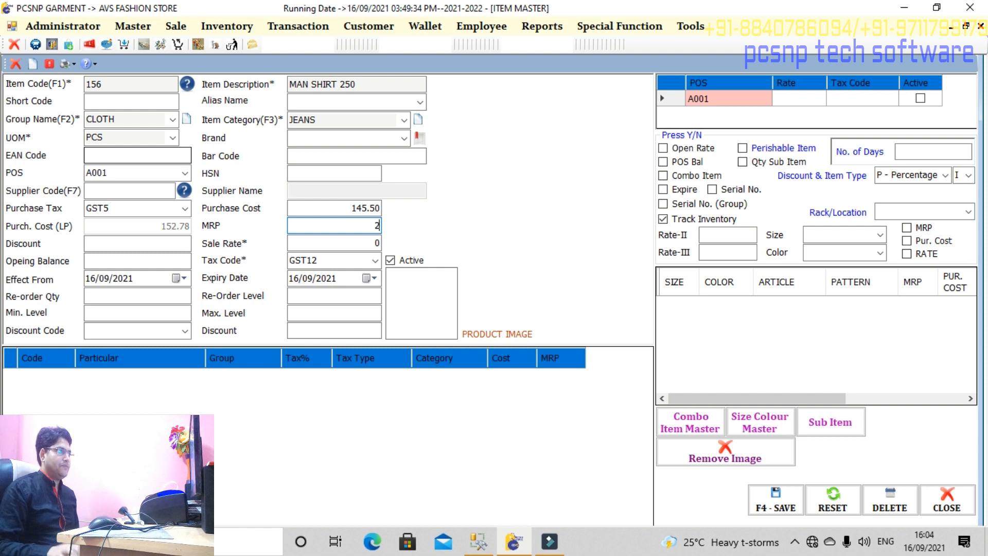
key(Return)
key(Return)
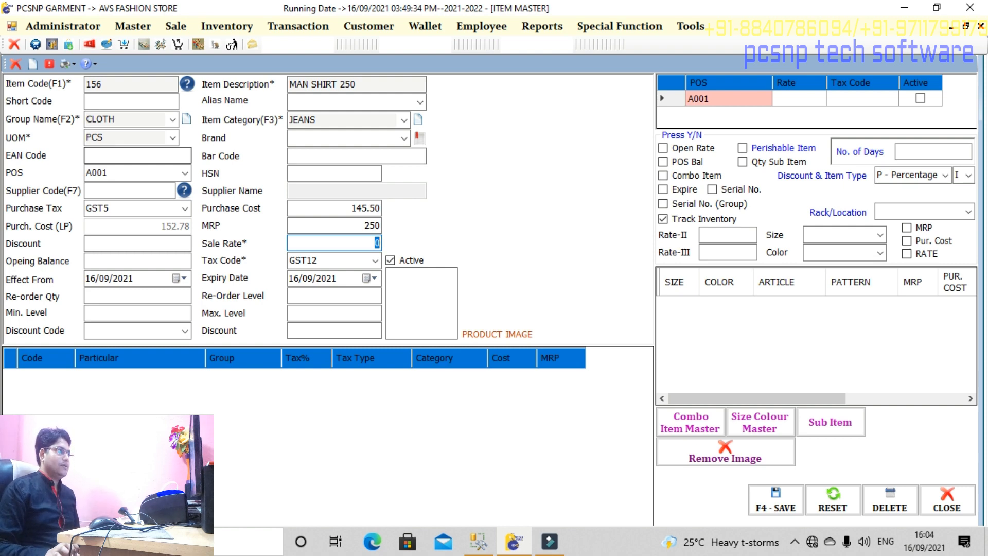
Set item 156's sale rate to 220 and its sales tax code to GST5, leaving discount and opening balance blank.
text(25)
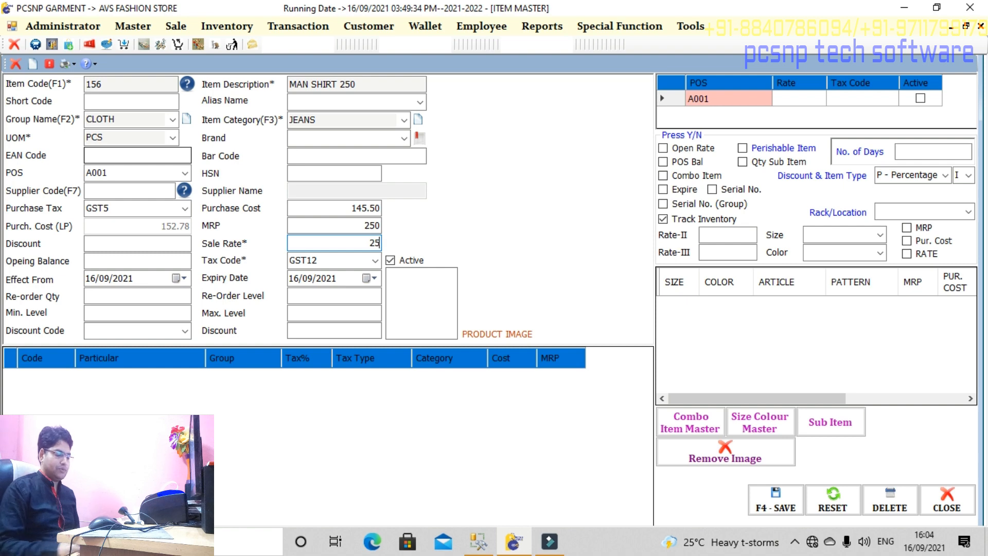
key(BackSpace)
text(20)
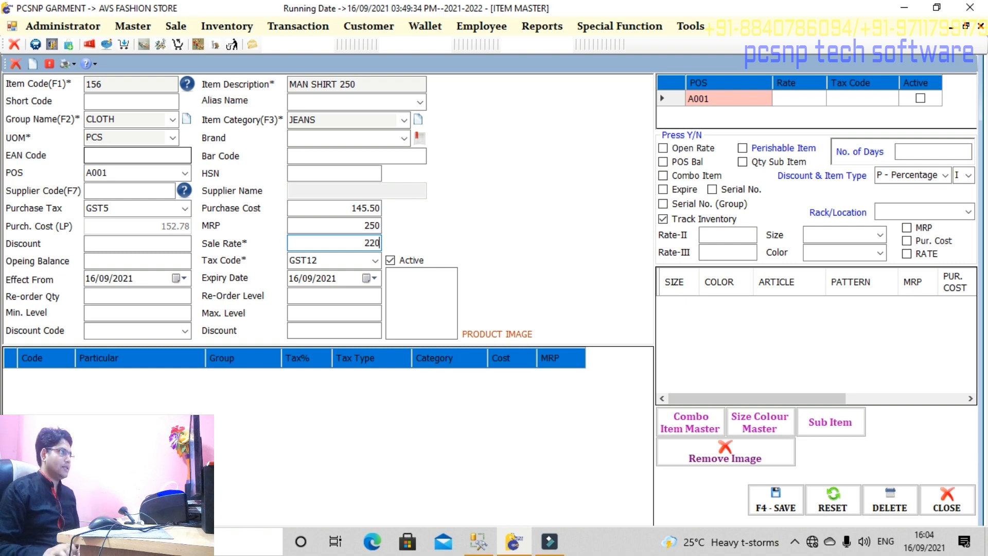
key(Return)
key(Down)
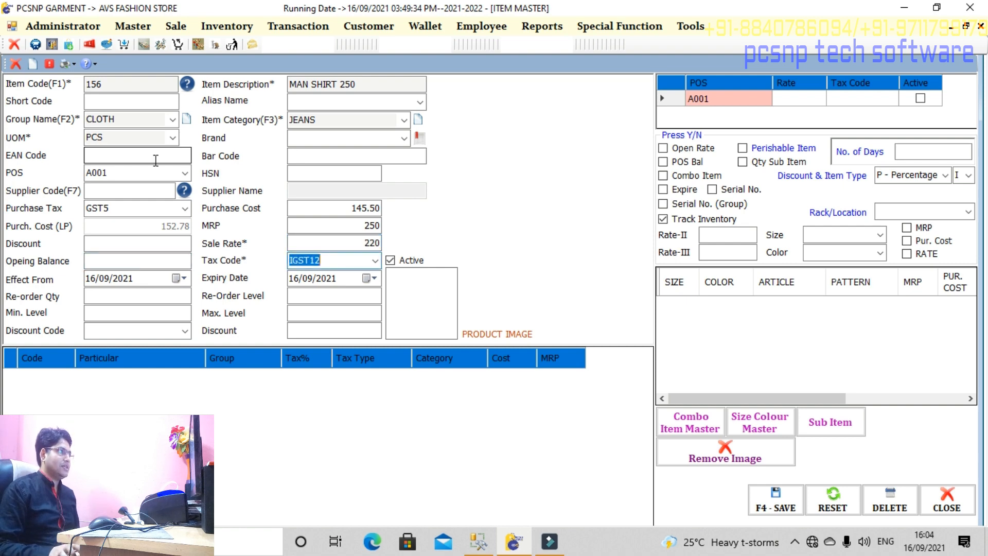
key(Up)
key(Up)
key(Return)
key(Return)
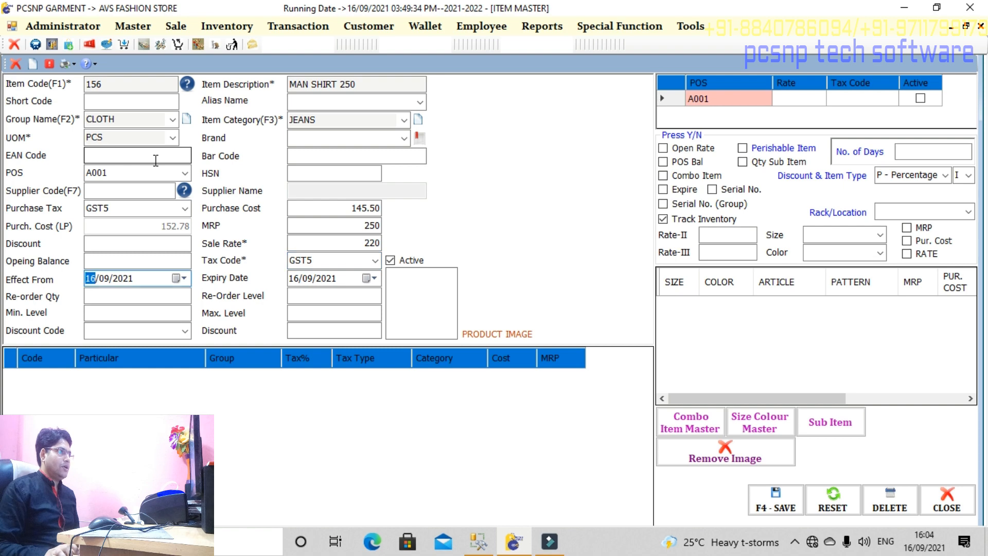
Finish the size and colour entry without adding variants and save item 156, declining to save it for another POS.
key(Return)
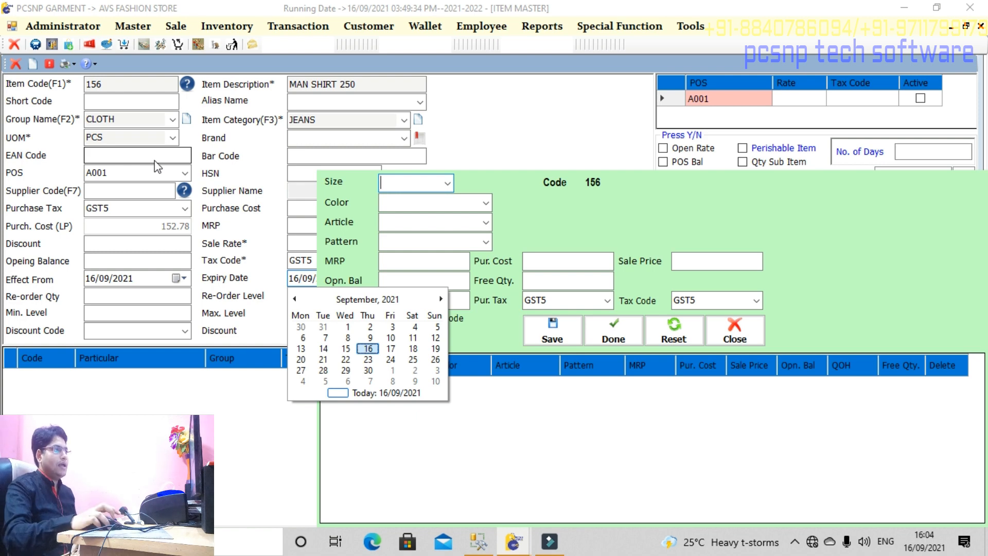
click(605, 327)
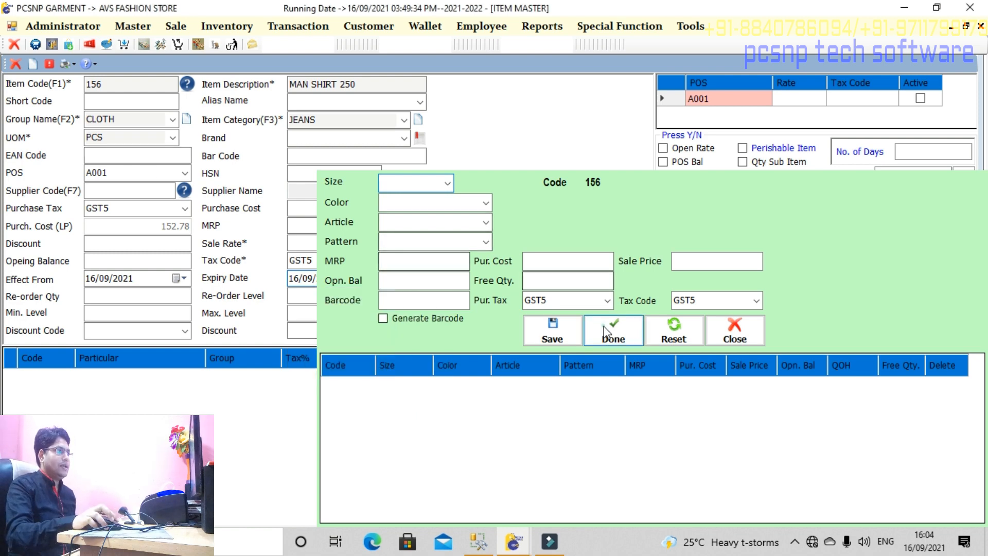
click(604, 326)
click(546, 322)
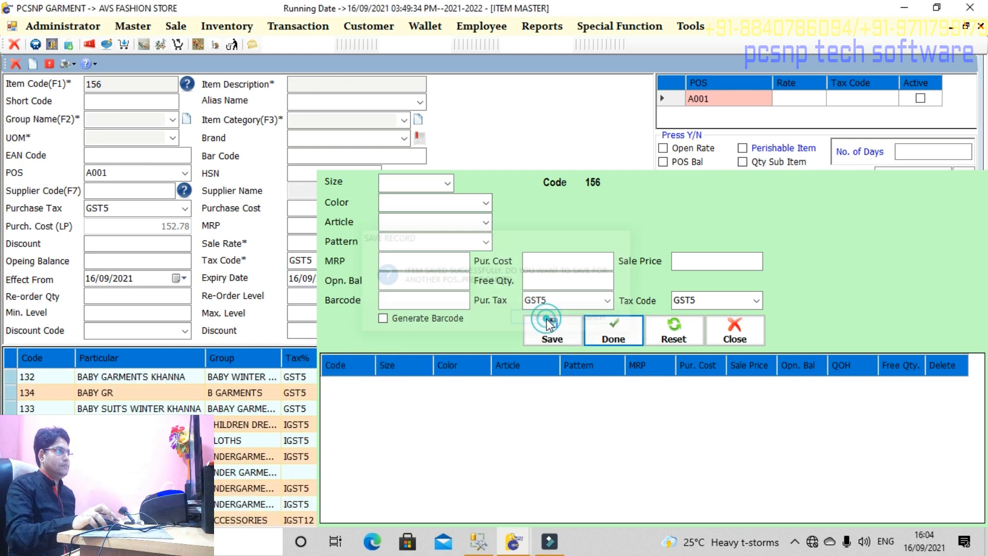
Close the item master, open POS billing and select MAN SHIRT 250 by its description as the first bill line.
key(Escape)
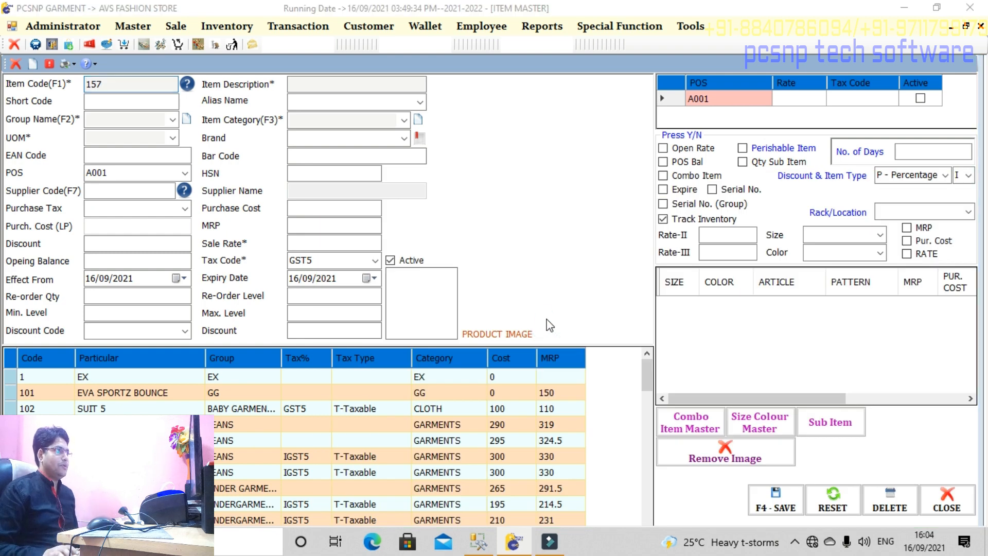
key(Return)
key(F2)
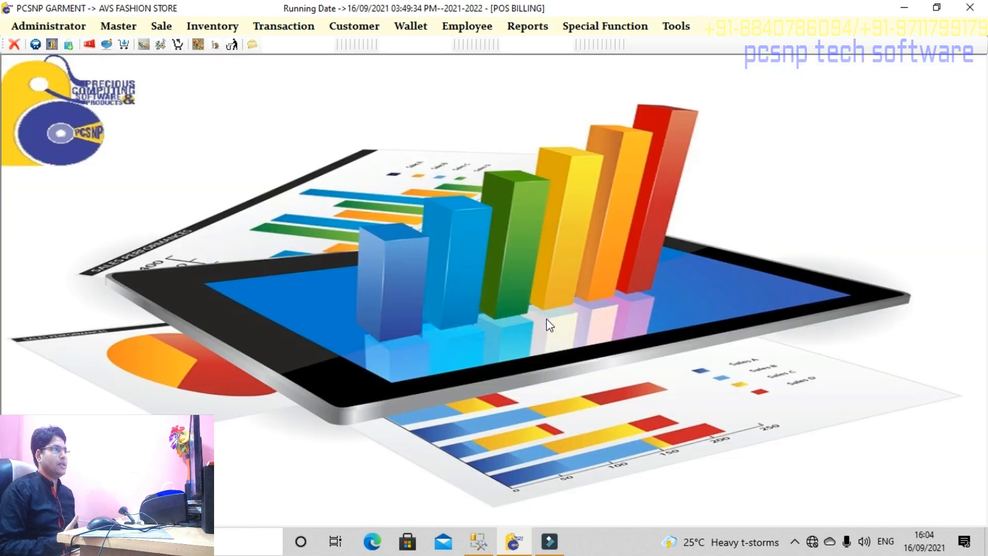
text(ME)
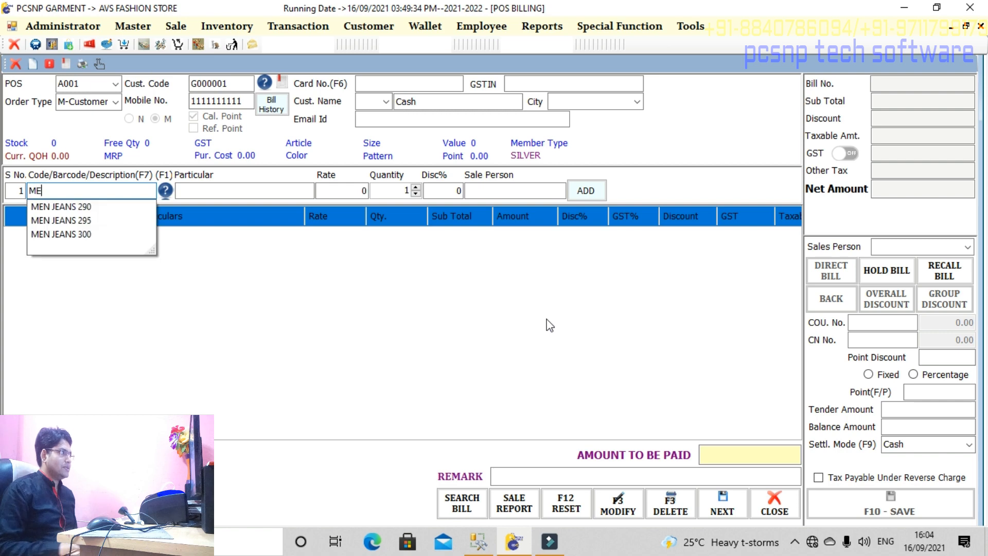
key(BackSpace)
text(A)
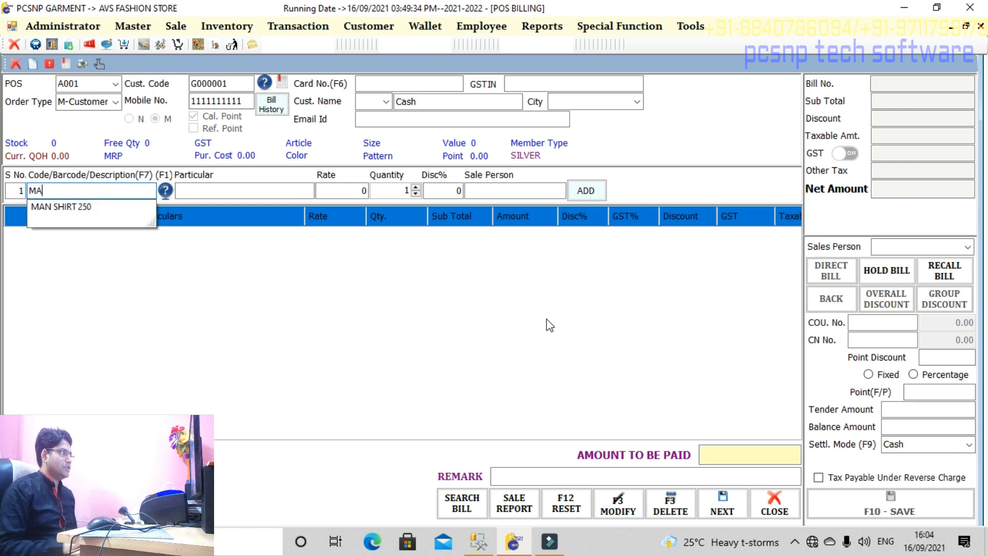
key(Return)
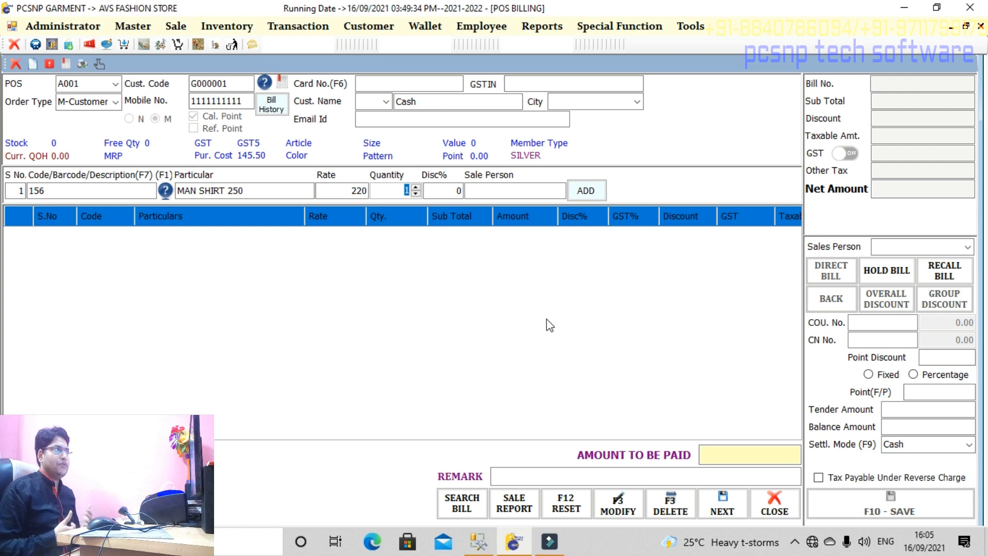
Add one MAN SHIRT 250 to the bill without a discount and save the bill as a cash sale without printing.
key(Return)
key(Return)
key(Return)
key(Return)
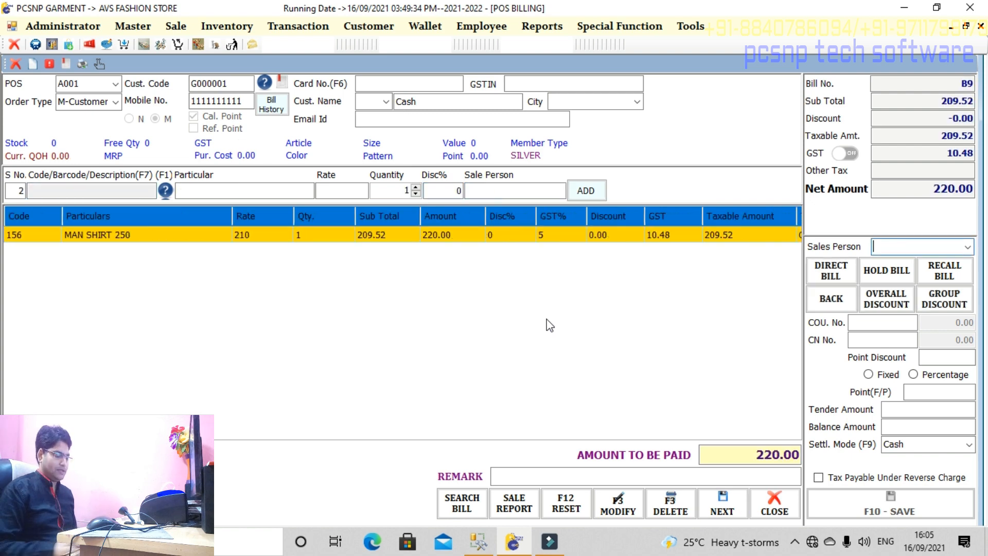
key(F10)
click(547, 320)
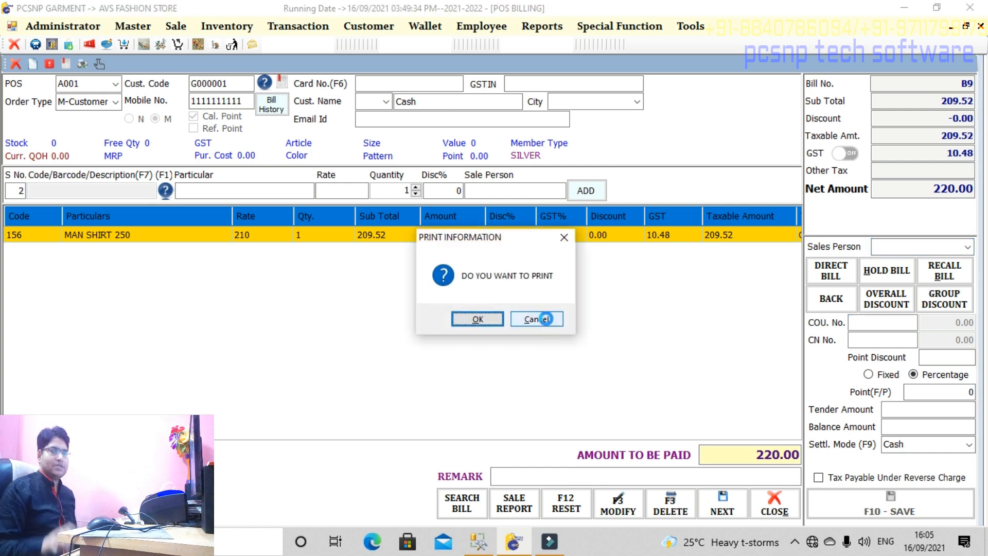